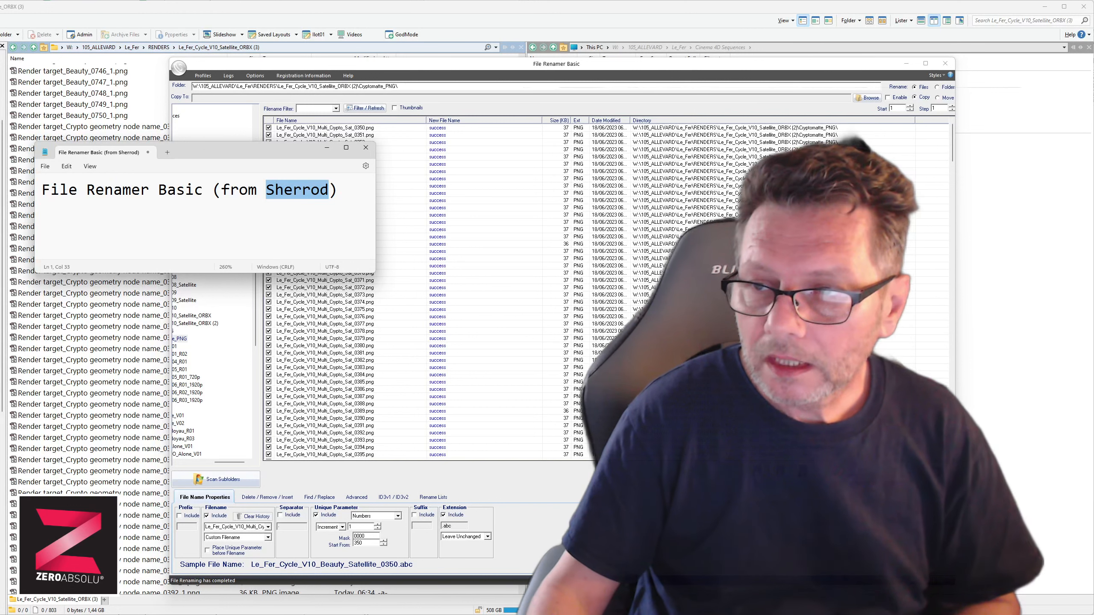
- Close File Renamer Basic and dismiss the note window covering the render folder listing
{"action": "left_click", "coordinate": [273, 195]}
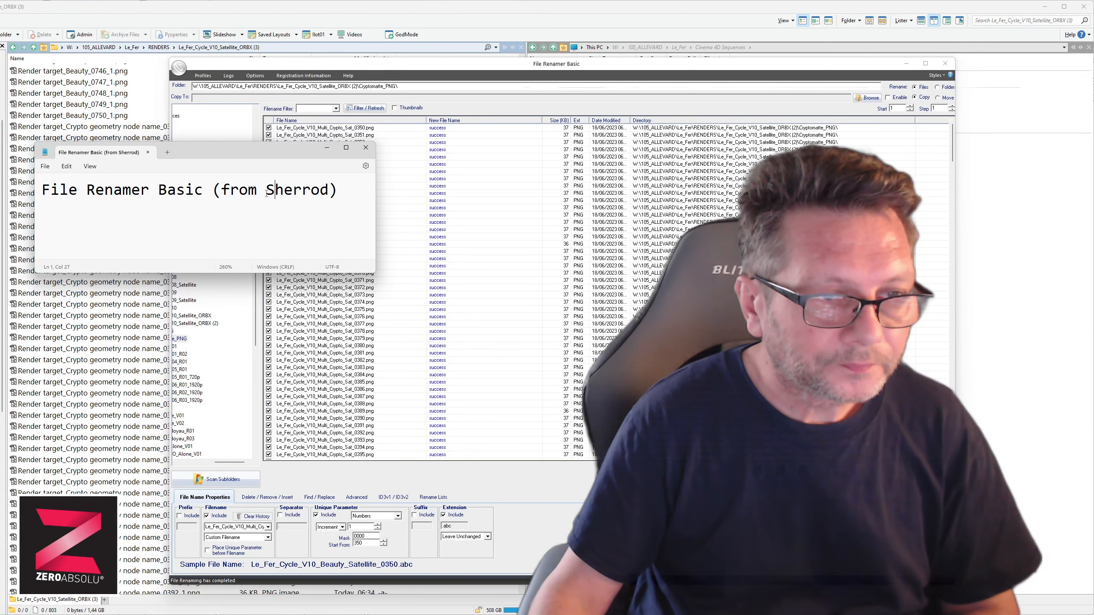
{"action": "left_click_drag", "start_coordinate": [272, 193], "coordinate": [330, 190]}
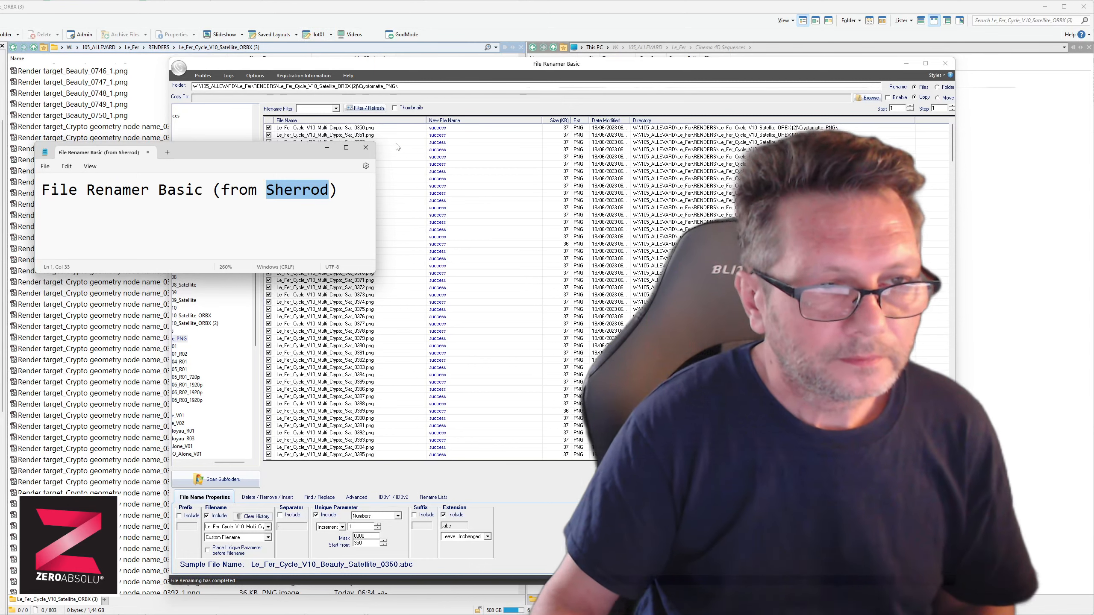
{"action": "left_click", "coordinate": [455, 69]}
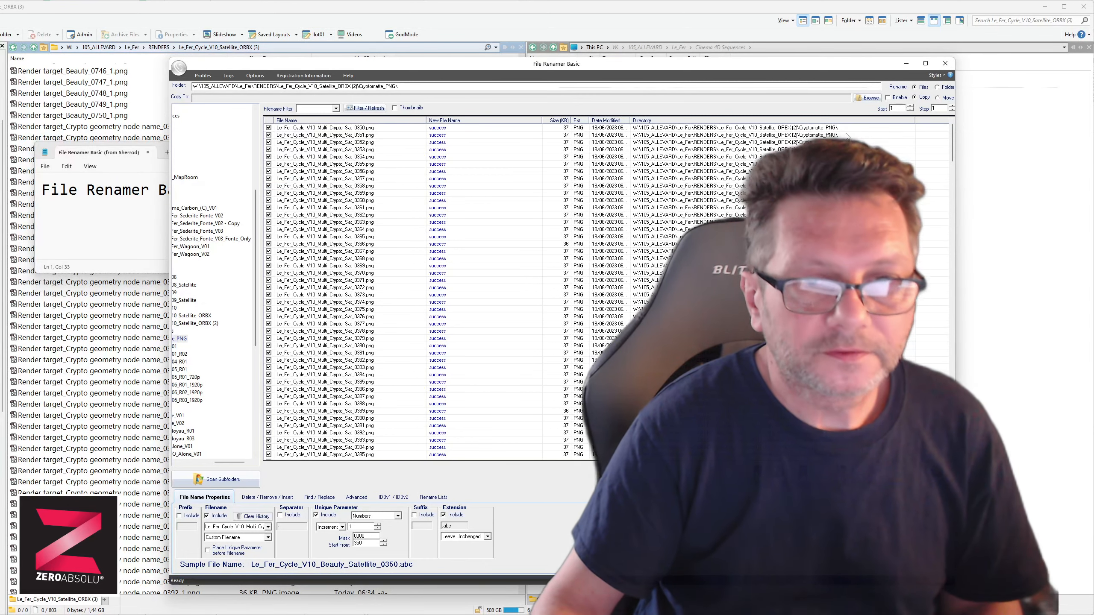
{"action": "left_click", "coordinate": [947, 67]}
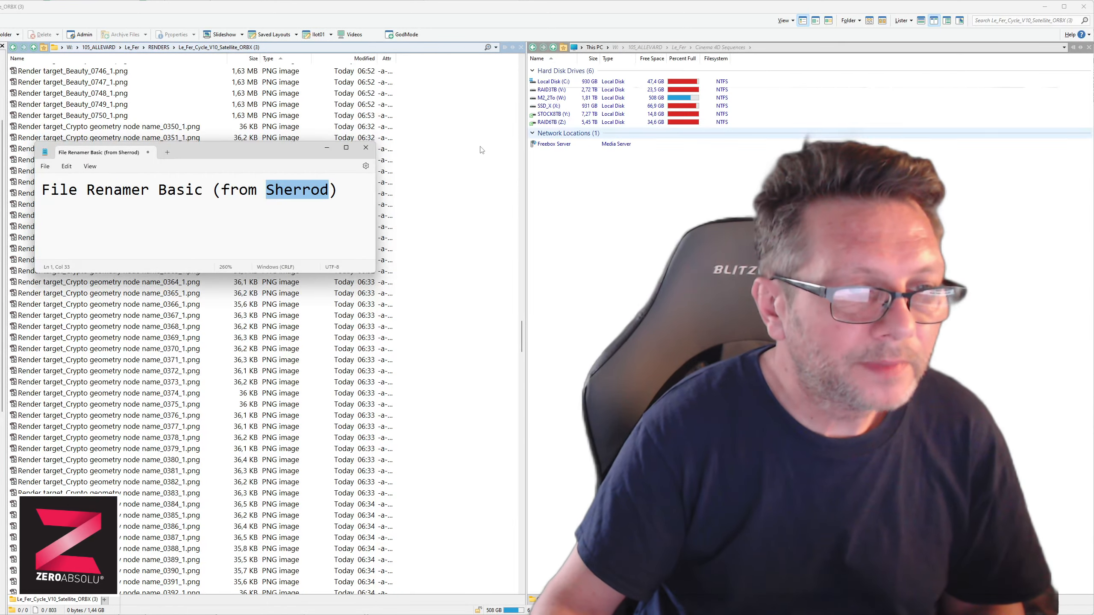
{"action": "left_click", "coordinate": [346, 184]}
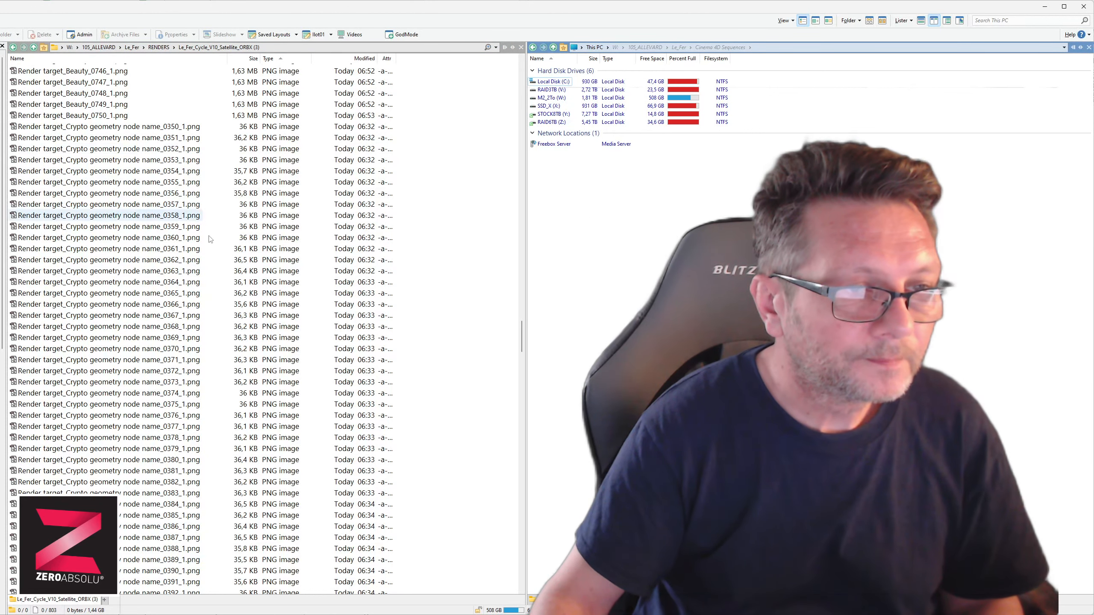
- Examine the Render target_Beauty PNG sequence from its first frame in the Le_Fer_Cycle_V10_Satellite_ORBX (3) folder
{"action": "scroll", "coordinate": [250, 318], "scroll_direction": "up", "scroll_amount": 10}
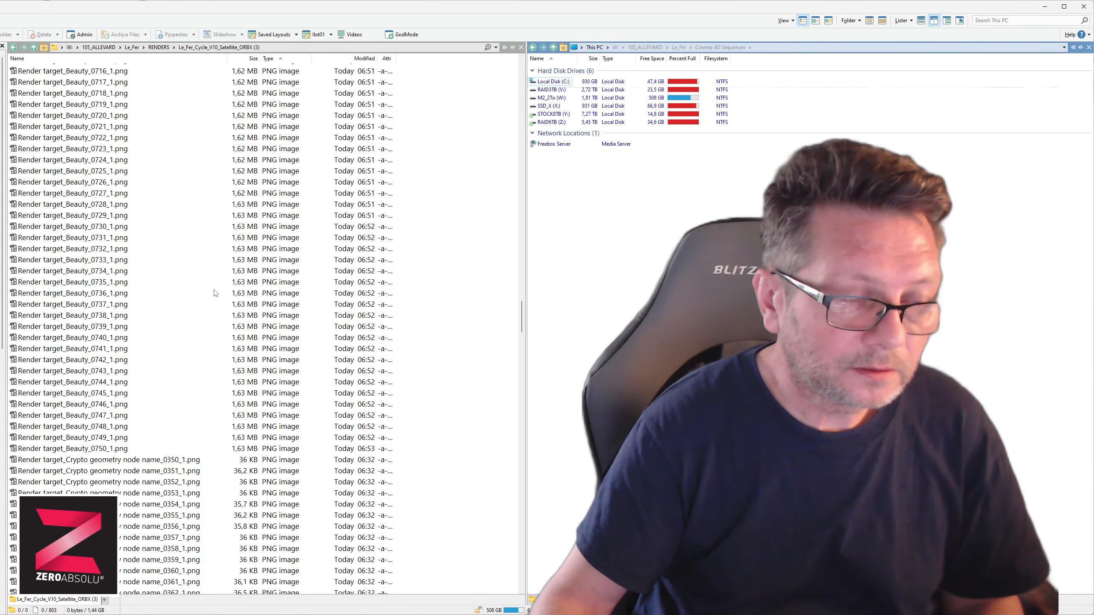
{"action": "scroll", "coordinate": [217, 298], "scroll_direction": "up", "scroll_amount": 18}
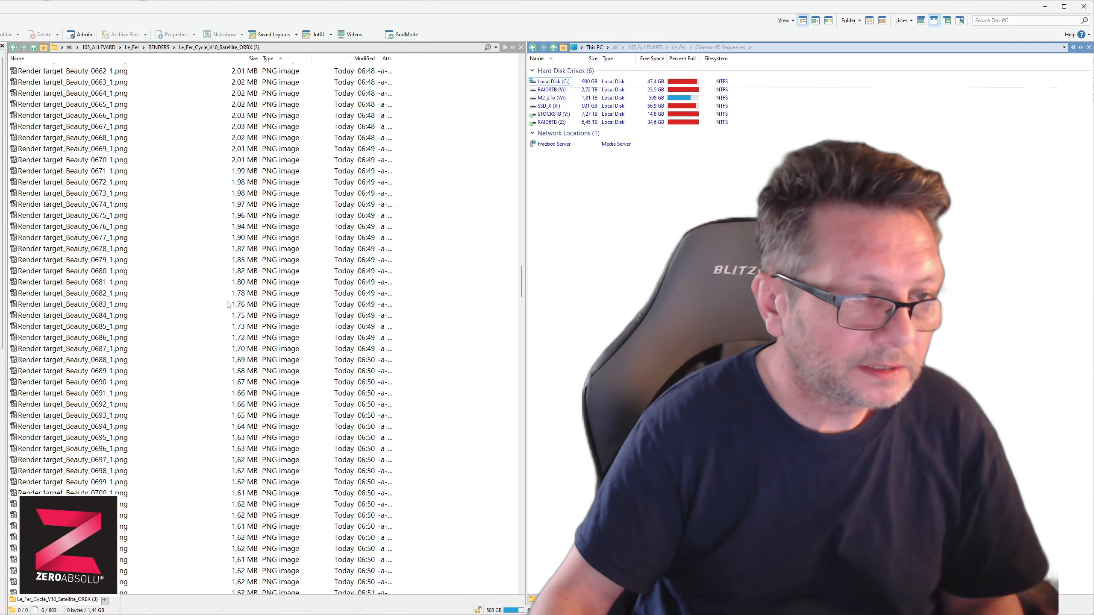
{"action": "scroll", "coordinate": [209, 270], "scroll_direction": "up", "scroll_amount": 15}
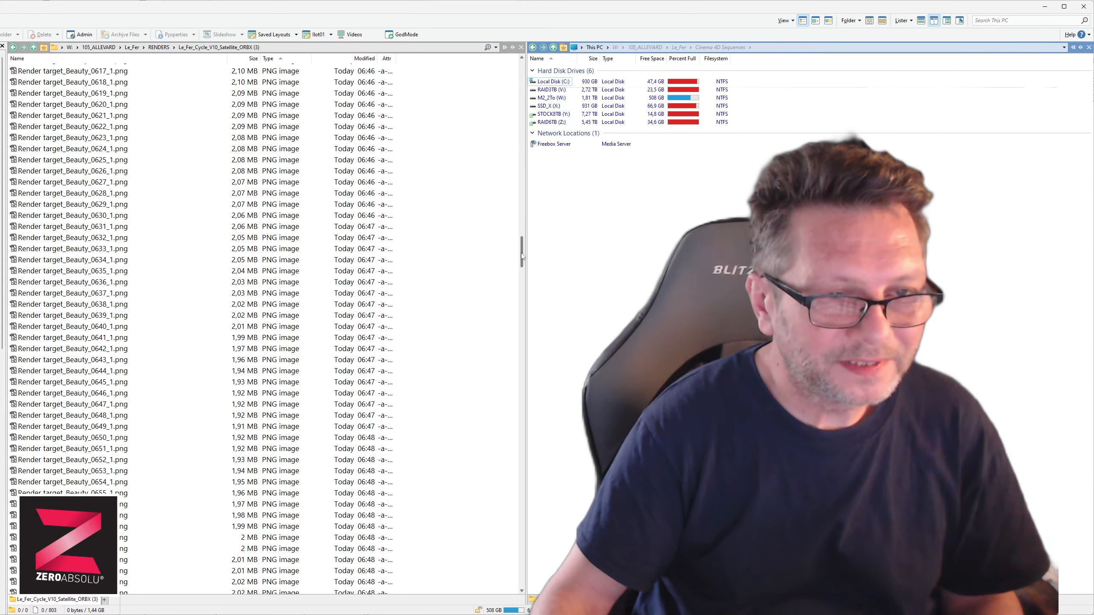
{"action": "left_click_drag", "start_coordinate": [522, 256], "coordinate": [522, 74]}
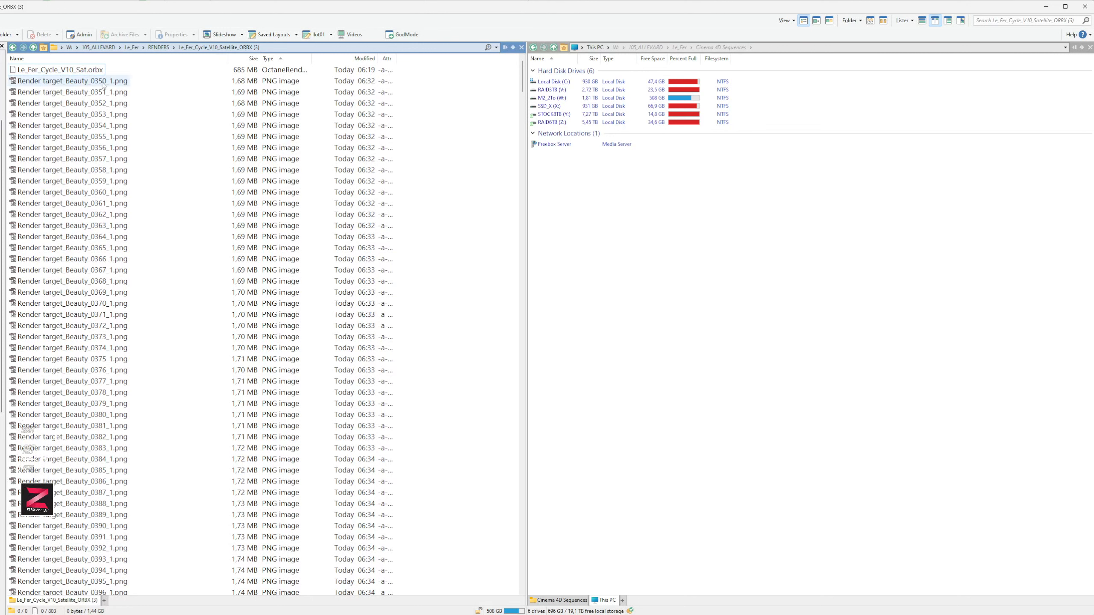
{"action": "left_click", "coordinate": [31, 83]}
{"action": "mouse_move", "coordinate": [23, 85]}
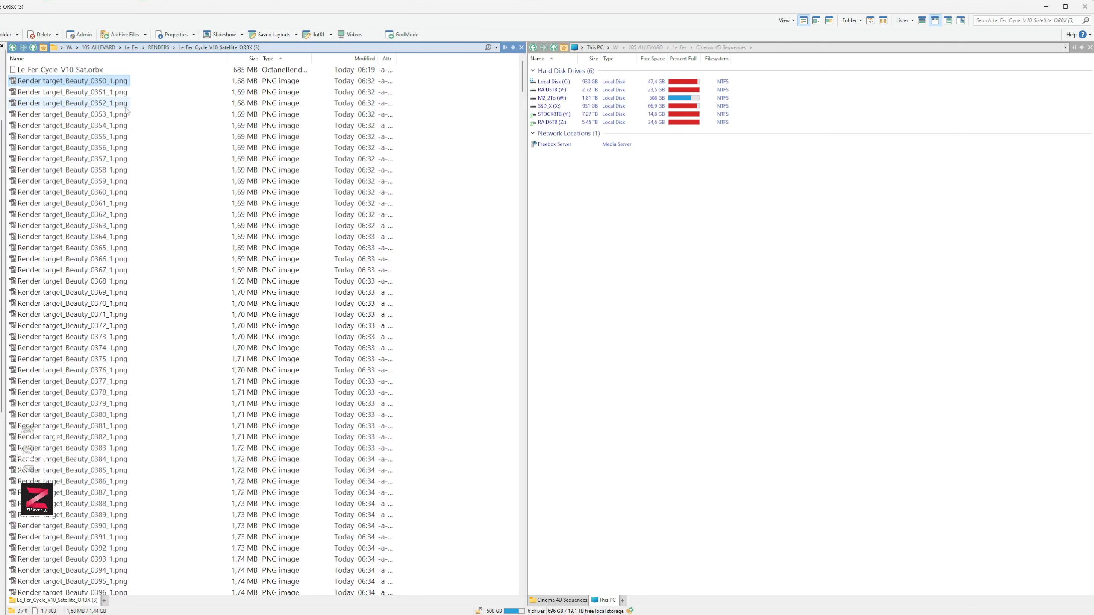
{"action": "scroll", "coordinate": [117, 92], "scroll_direction": "up", "scroll_amount": 3}
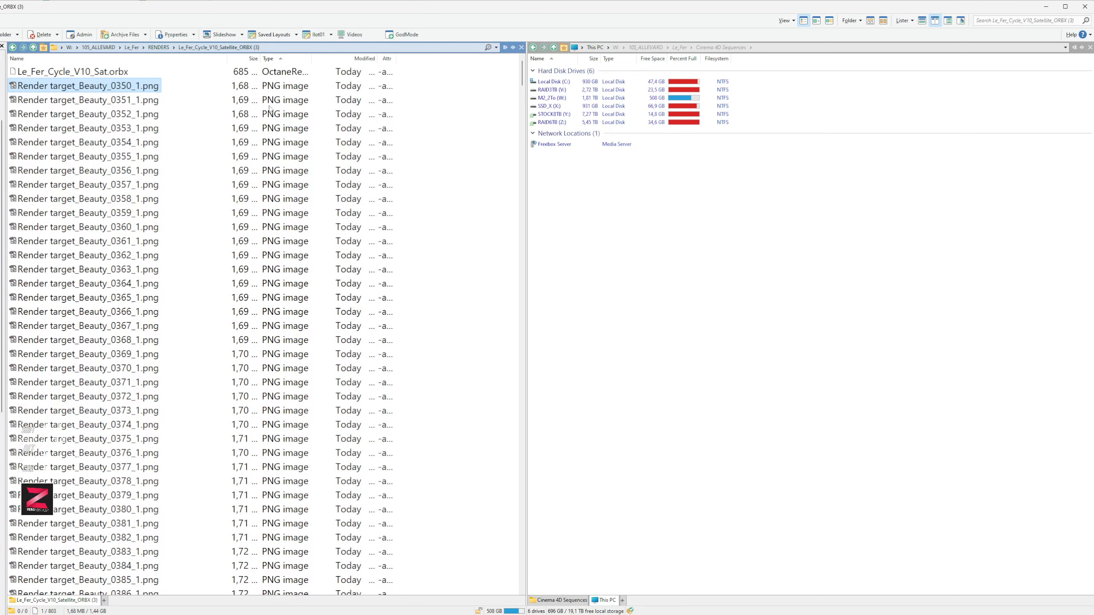
{"action": "scroll", "coordinate": [198, 144], "scroll_direction": "down", "scroll_amount": 3}
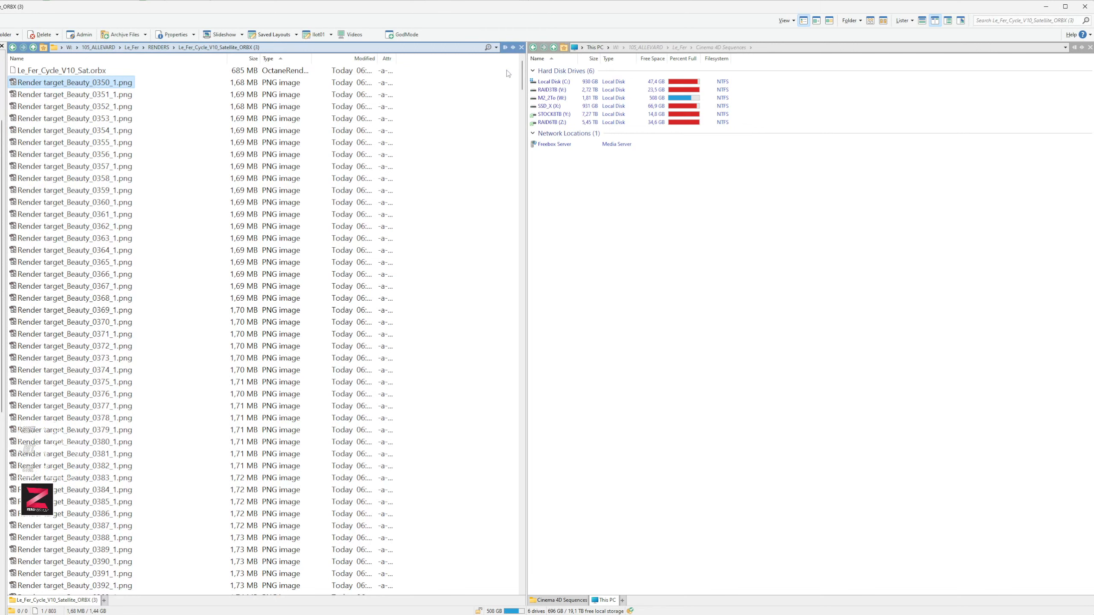
- View Render target_Crypto geometry node name_0371_1.png from the Cryptomatte sequence and close the image viewer
{"action": "left_click_drag", "start_coordinate": [524, 82], "coordinate": [522, 356]}
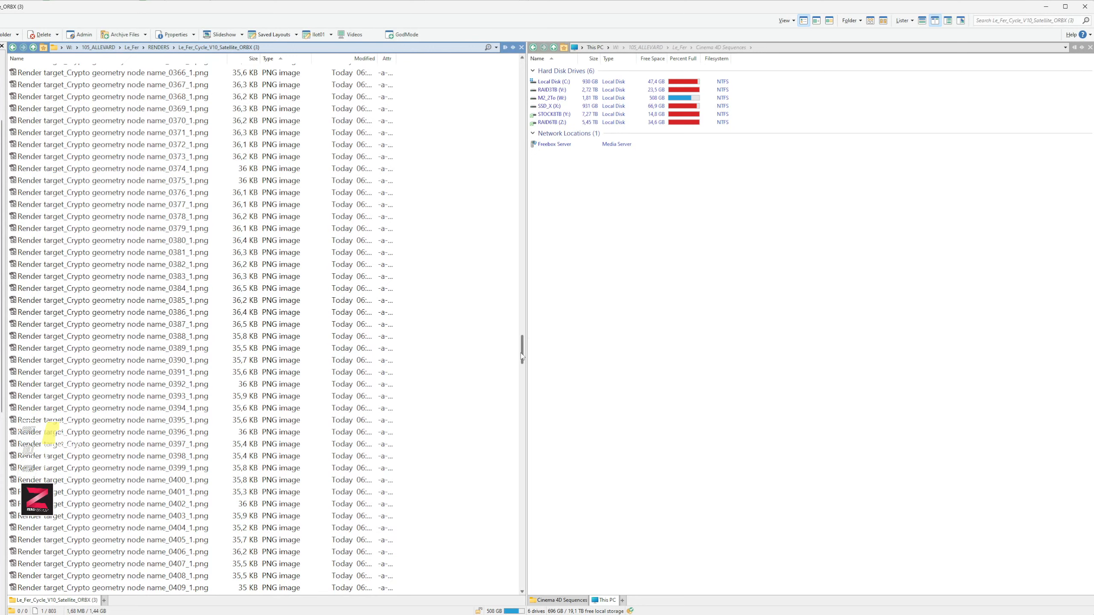
{"action": "scroll", "coordinate": [522, 354], "scroll_direction": "up", "scroll_amount": 3}
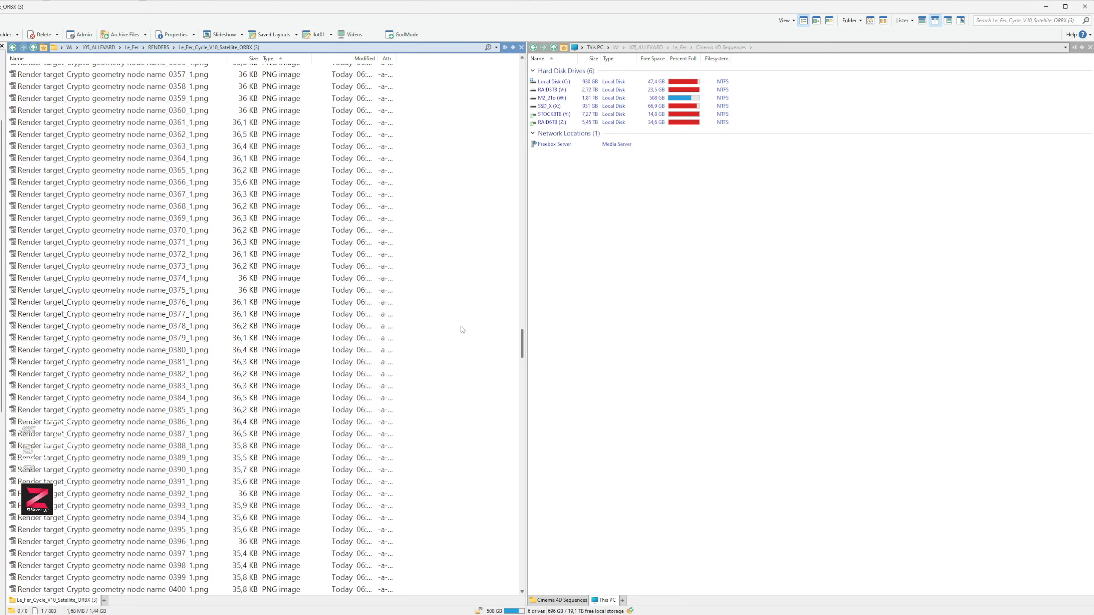
{"action": "double_click", "coordinate": [170, 242]}
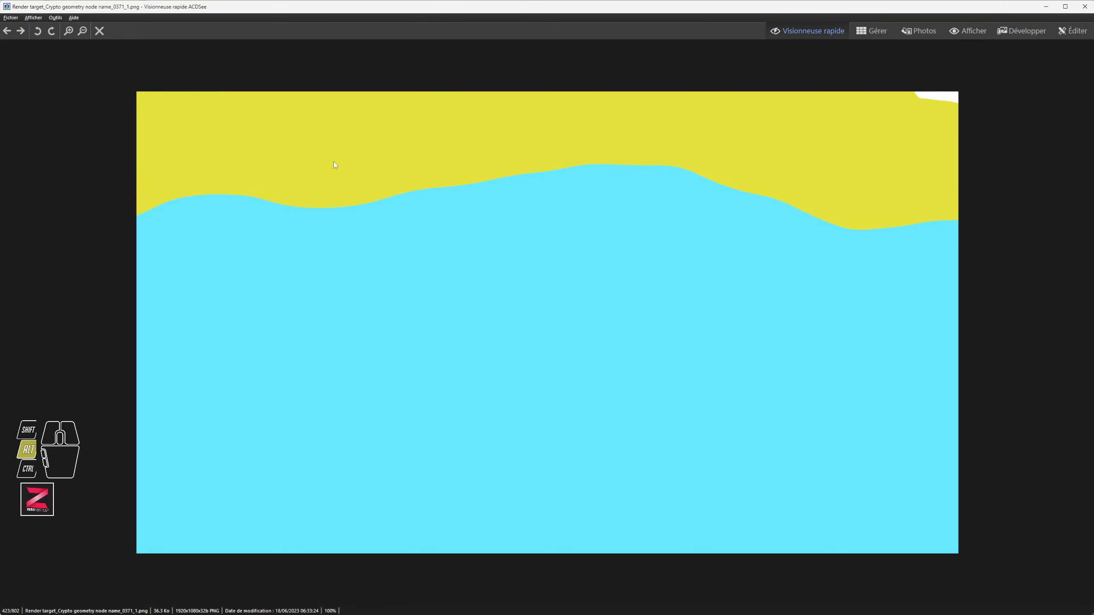
{"action": "key", "text": "alt+F4"}
- Create a new folder named Beauty_PNG in the Le_Fer_Cycle_V10_Satellite_ORBX (3) folder
{"action": "scroll", "coordinate": [264, 197], "scroll_direction": "up", "scroll_amount": 10}
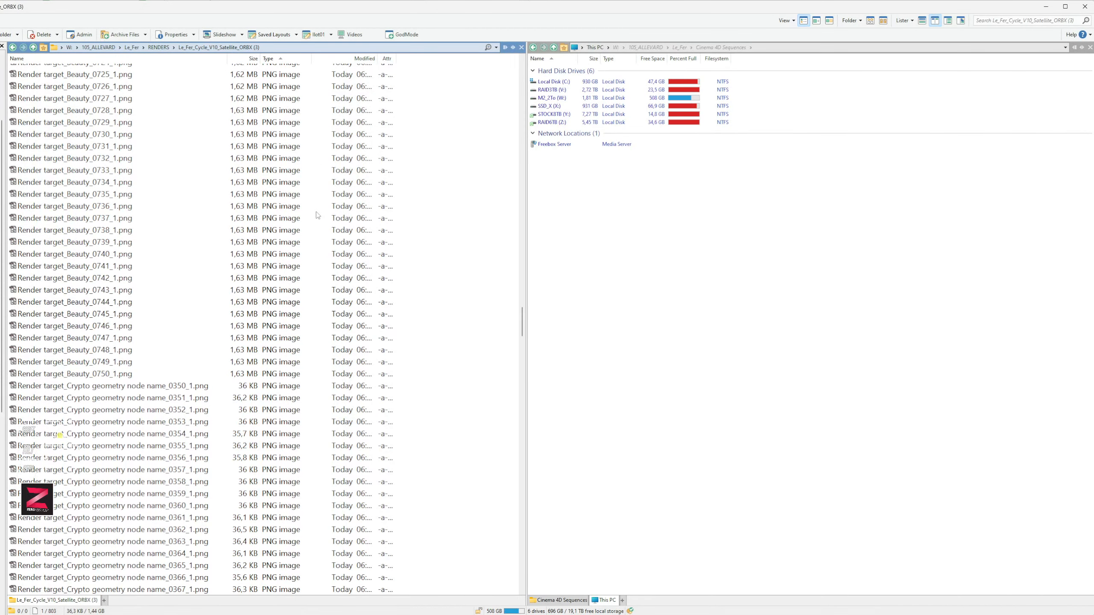
{"action": "left_click_drag", "start_coordinate": [519, 325], "coordinate": [519, 70]}
{"action": "left_click", "coordinate": [168, 120]}
{"action": "right_click", "coordinate": [168, 120]}
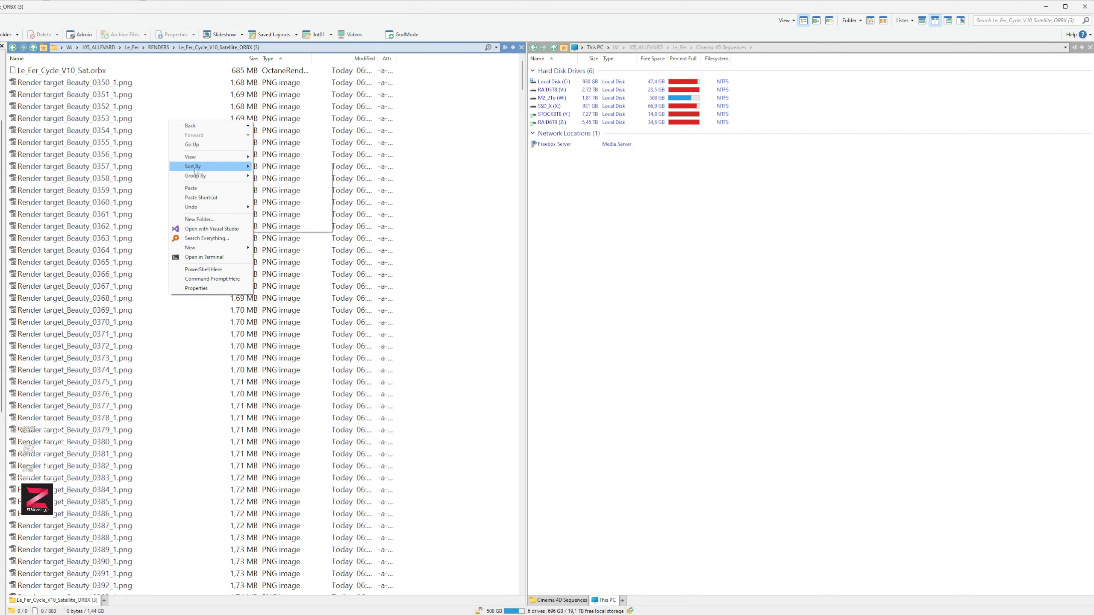
{"action": "left_click", "coordinate": [194, 219]}
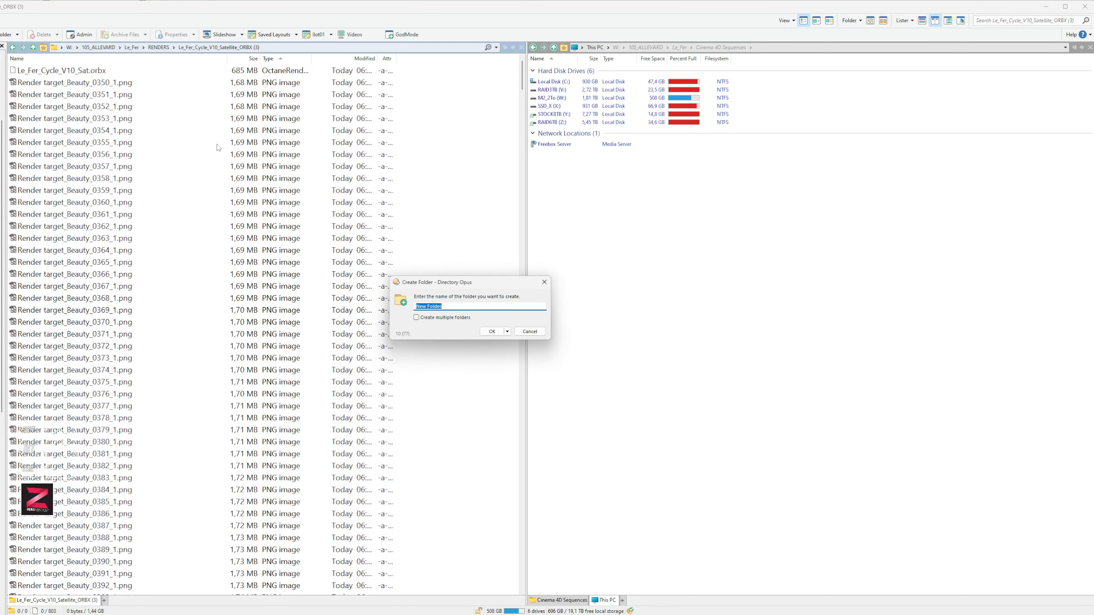
{"action": "type", "text": "Beauty_PNG"}
{"action": "key", "text": "Return"}
- Create a second folder named Cryptomatte_PNG in the same render folder
{"action": "right_click", "coordinate": [194, 142]}
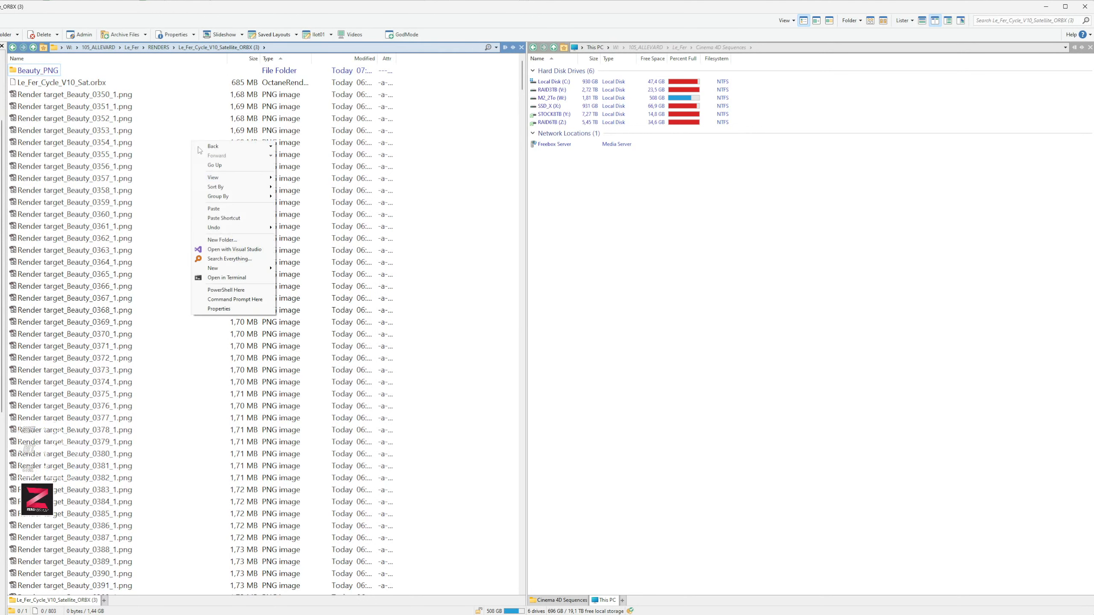
{"action": "left_click", "coordinate": [222, 239]}
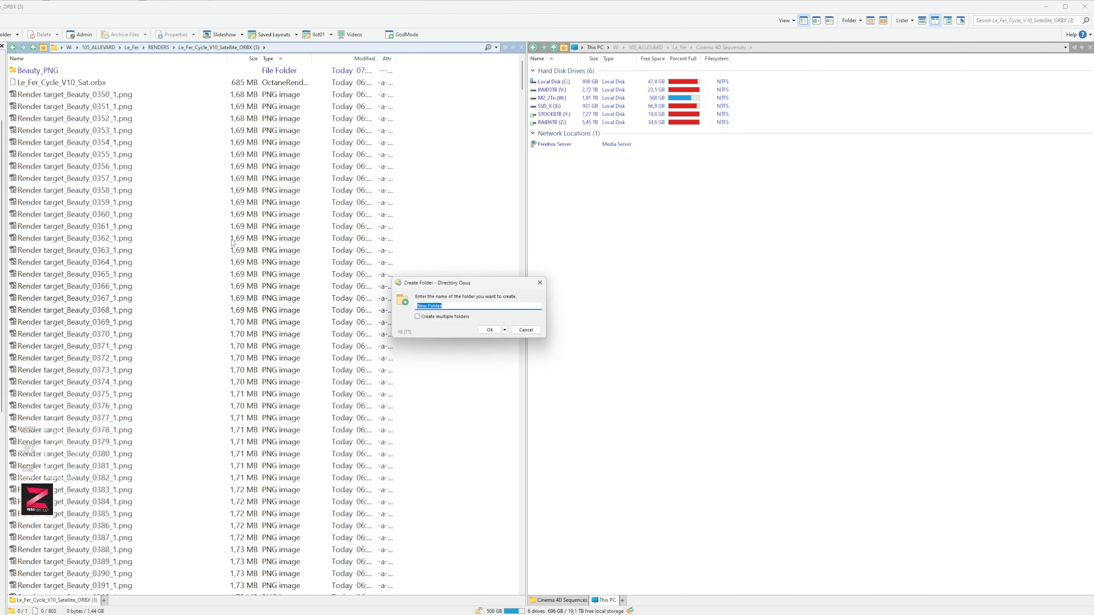
{"action": "type", "text": "Crypto_PNG"}
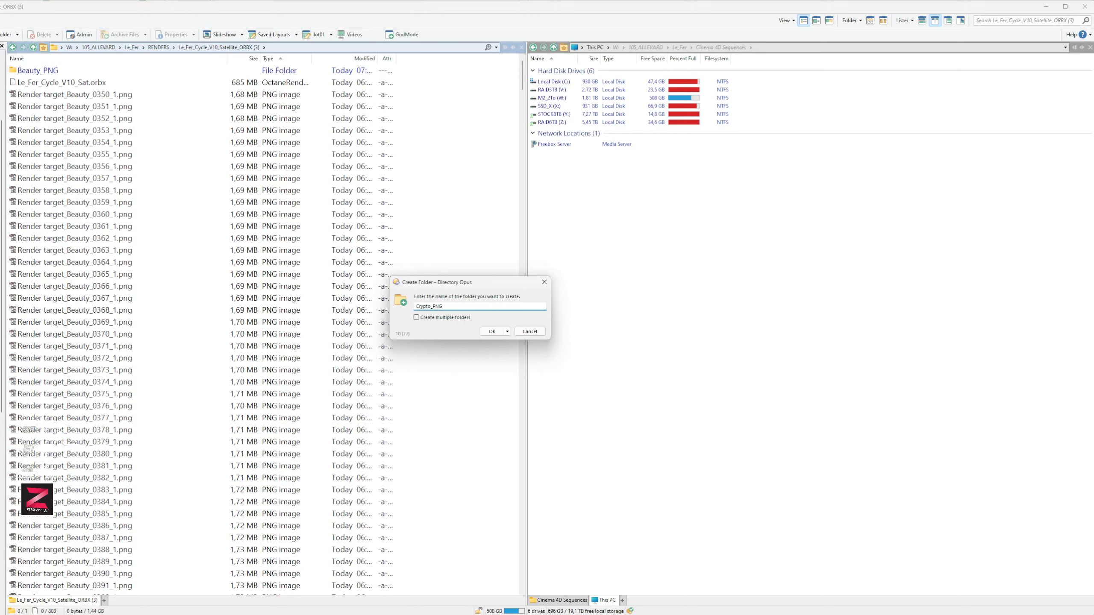
{"action": "type", "text": "matte"}
{"action": "key", "text": "Return"}
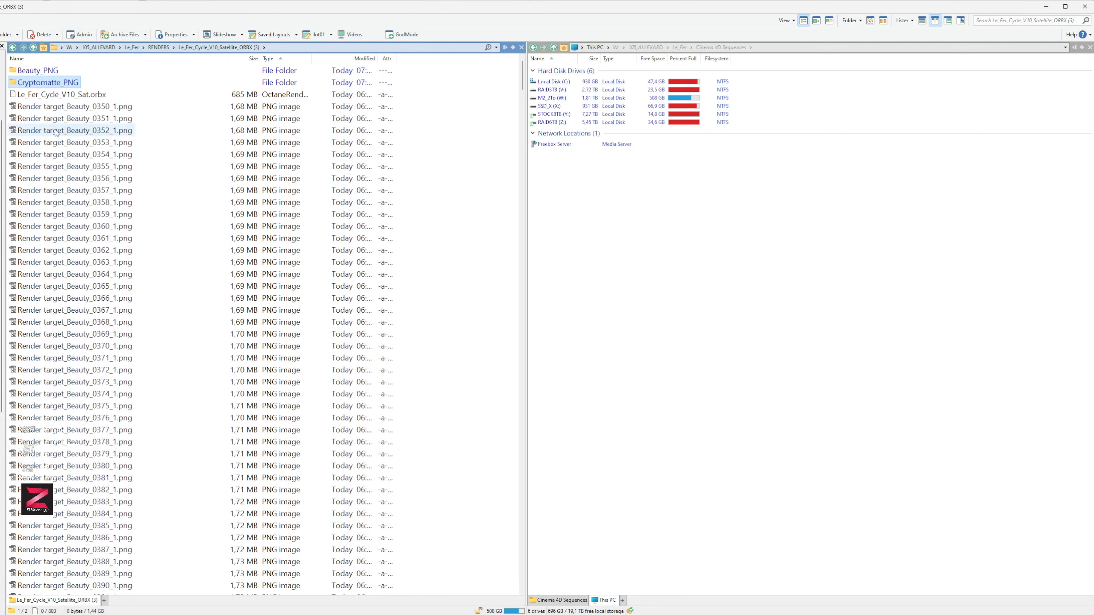
- Move all Render target_Beauty PNG files, frames 0350 to 0750, into the Beauty_PNG folder
{"action": "mouse_move", "coordinate": [524, 77]}
{"action": "left_mouse_down"}
{"action": "mouse_move", "coordinate": [522, 326]}
{"action": "mouse_move", "coordinate": [523, 71]}
{"action": "left_mouse_up"}
{"action": "left_click", "coordinate": [158, 385]}
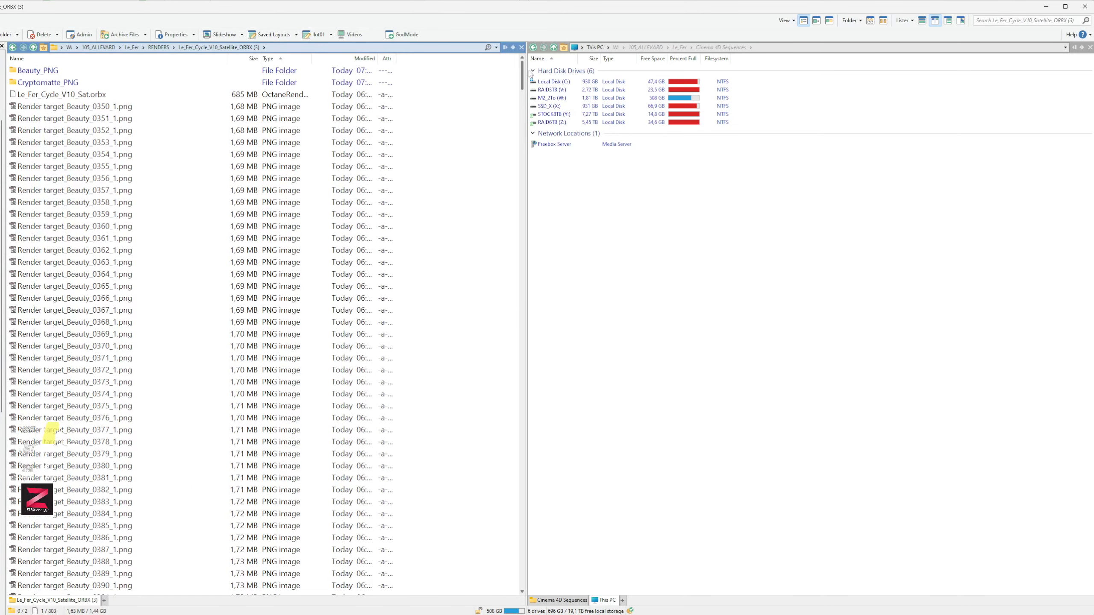
{"action": "left_click", "coordinate": [52, 108], "text": "shift"}
{"action": "left_click_drag", "start_coordinate": [52, 107], "coordinate": [43, 71]}
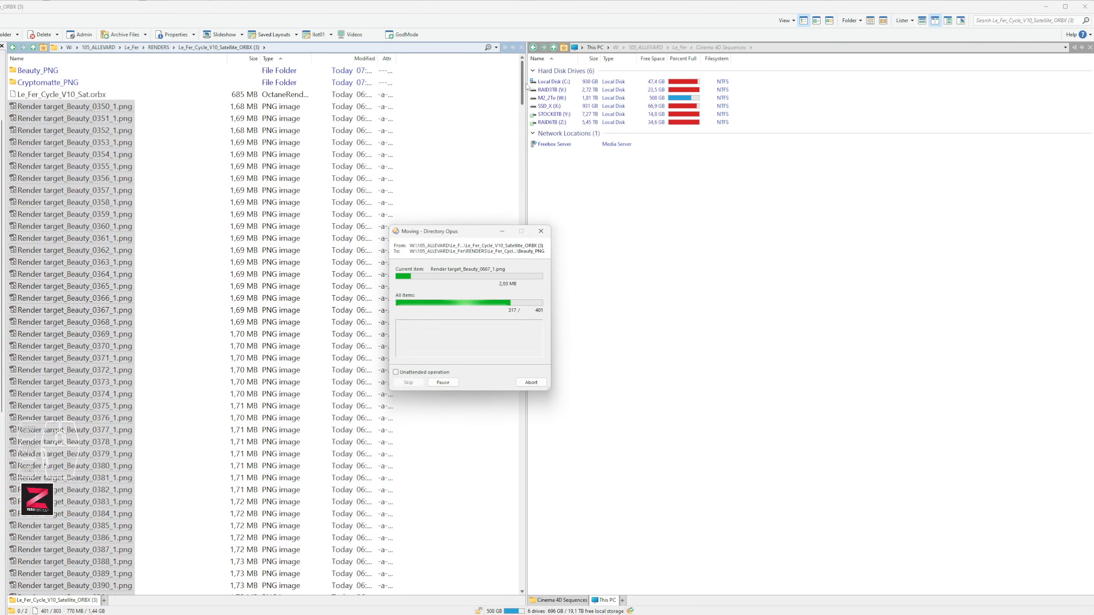
- Move all Render target_Crypto geometry node name PNG files, frames 0350 to 0750, into the Cryptomatte_PNG folder
{"action": "left_click_drag", "start_coordinate": [522, 78], "coordinate": [529, 470]}
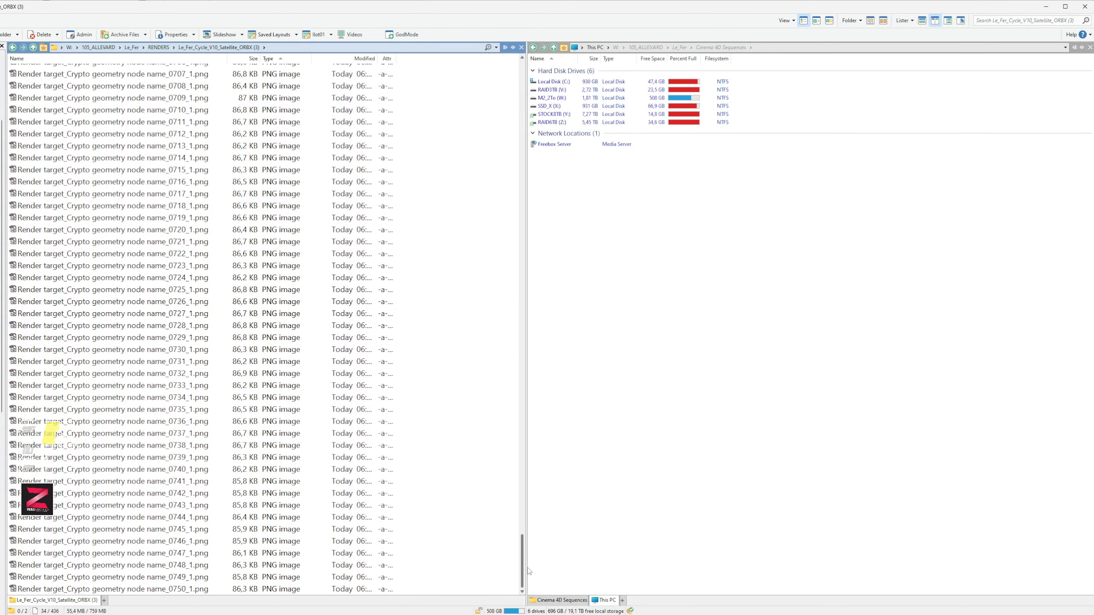
{"action": "left_click", "coordinate": [194, 589]}
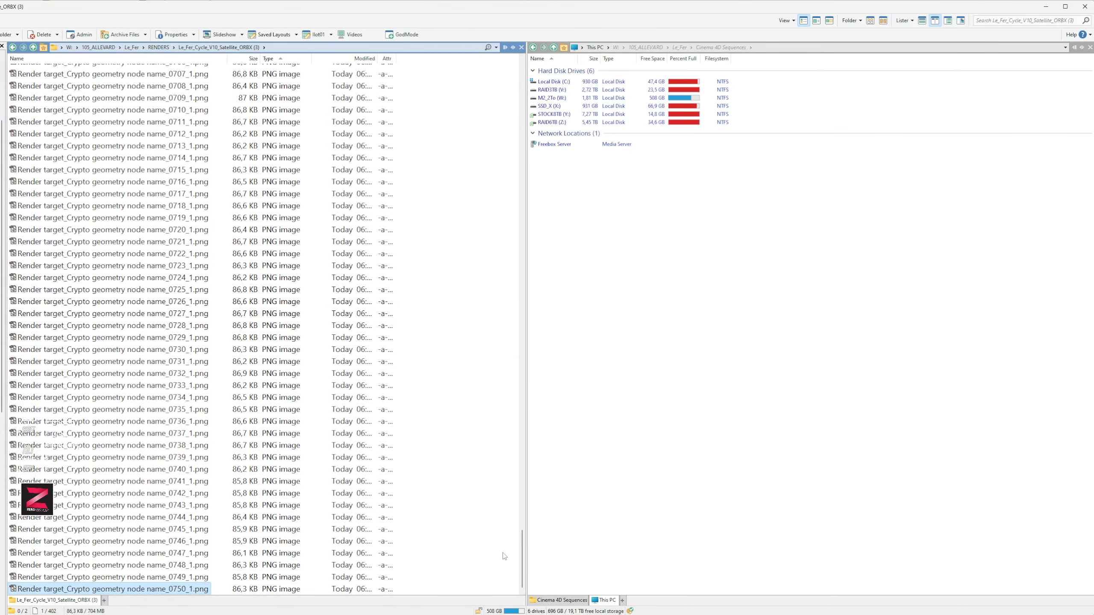
{"action": "left_click_drag", "start_coordinate": [523, 563], "coordinate": [523, 86]}
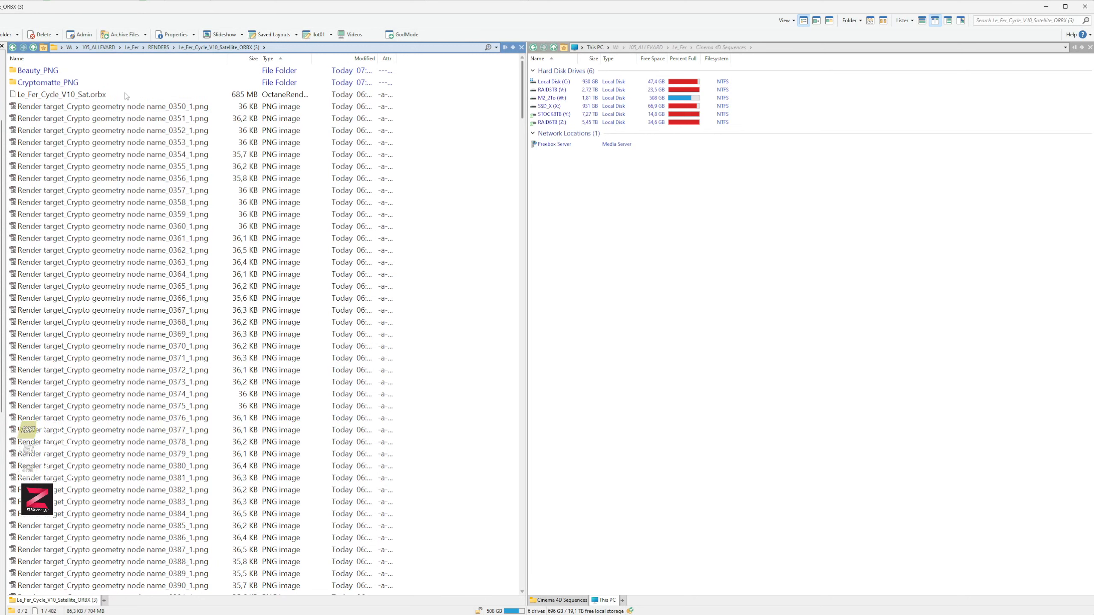
{"action": "left_click", "coordinate": [98, 108], "text": "shift"}
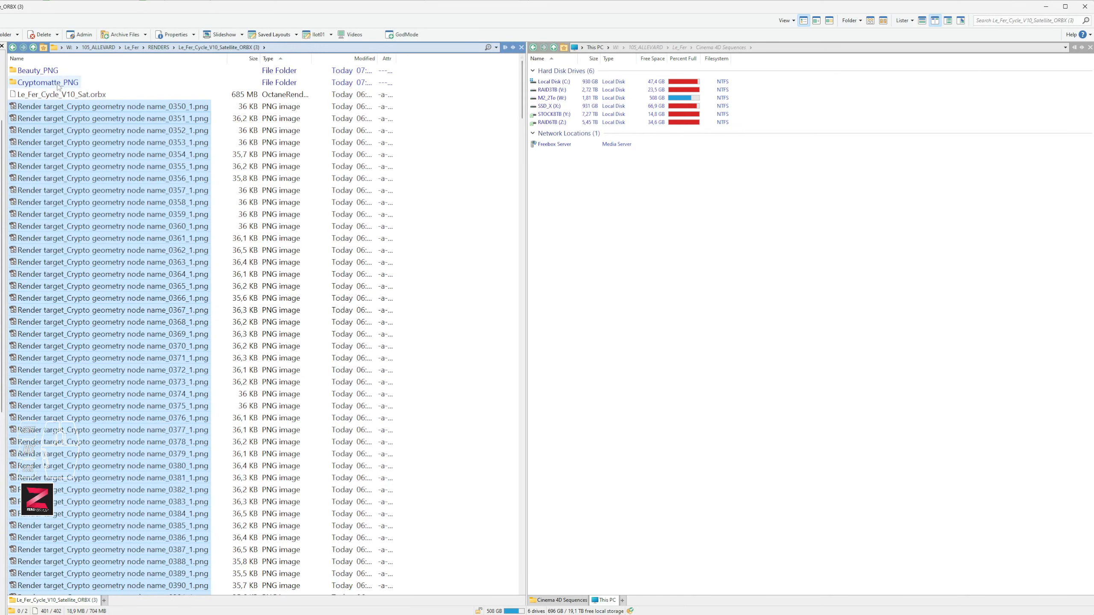
{"action": "key", "text": "Delete"}
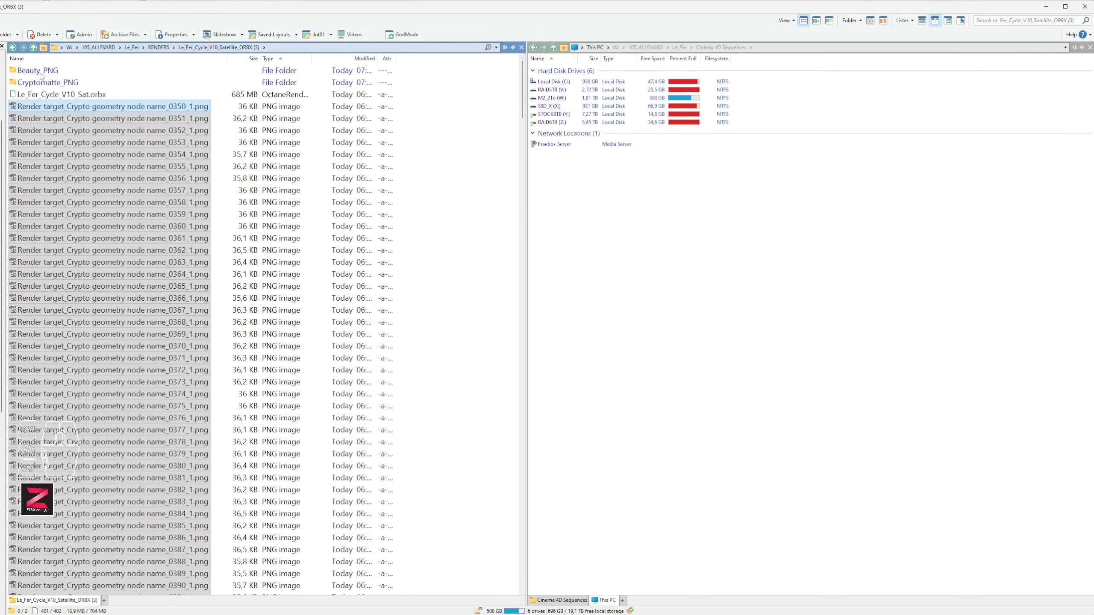
- Open the Beauty_PNG folder and copy its full path
{"action": "double_click", "coordinate": [33, 73]}
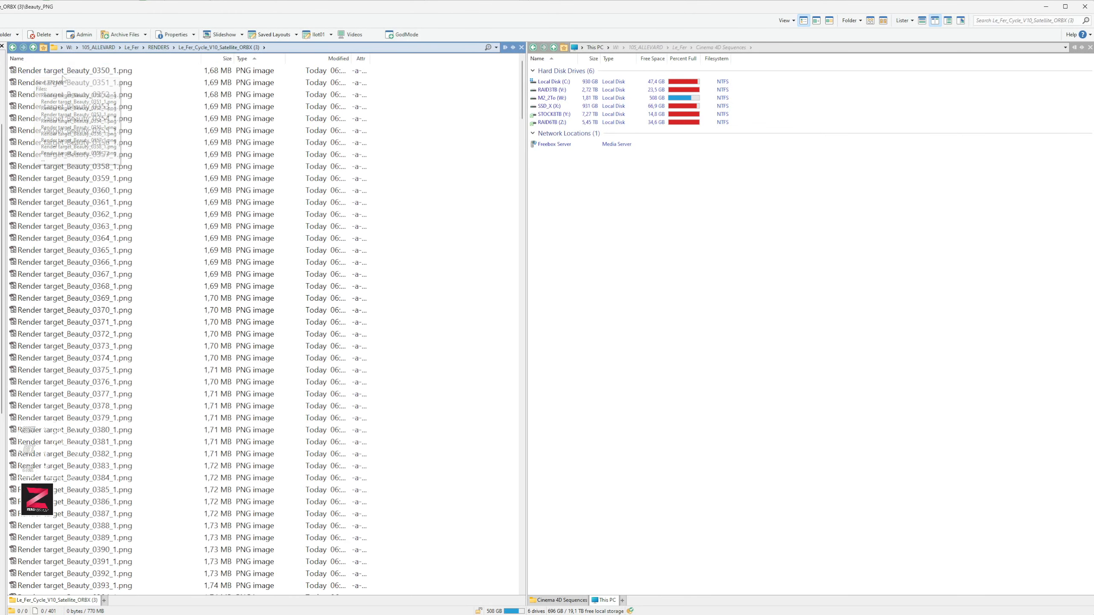
{"action": "left_click", "coordinate": [337, 48]}
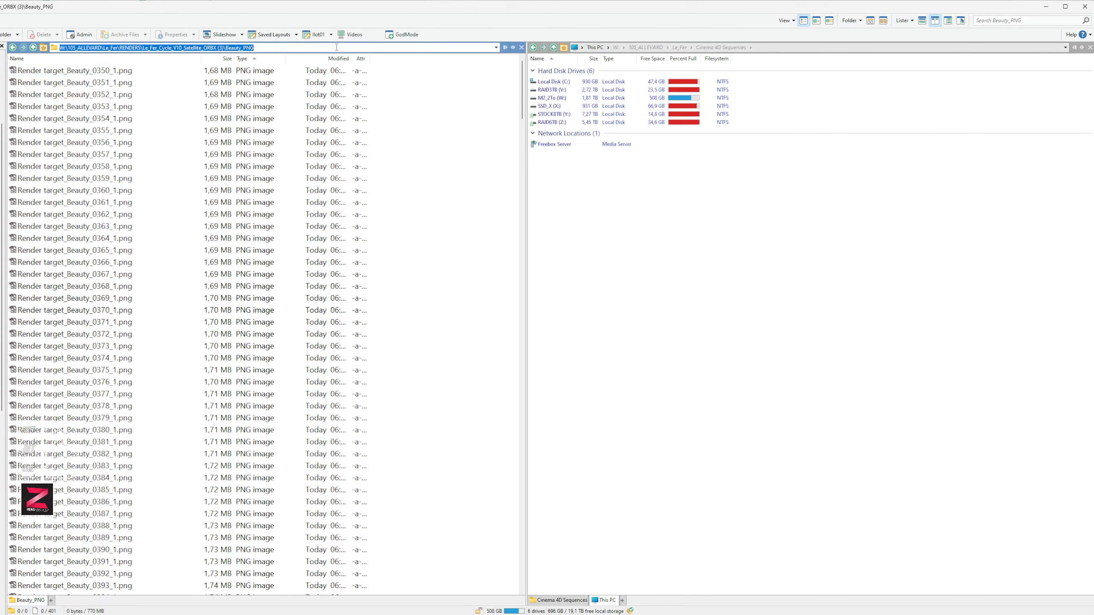
{"action": "left_click_drag", "start_coordinate": [267, 47], "coordinate": [59, 48]}
{"action": "key", "text": "ctrl+c"}
{"action": "key", "text": "Escape"}
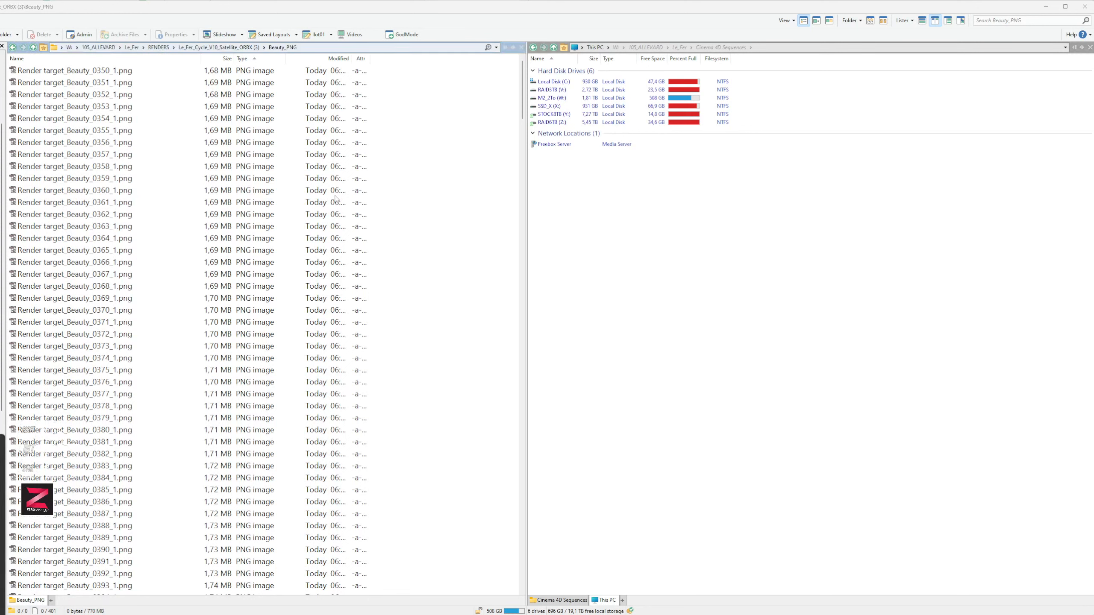
- Switch to File Renamer Basic and load the Beauty_PNG folder by replacing the folder path with the copied one
{"action": "key", "text": "ctrl+alt+v"}
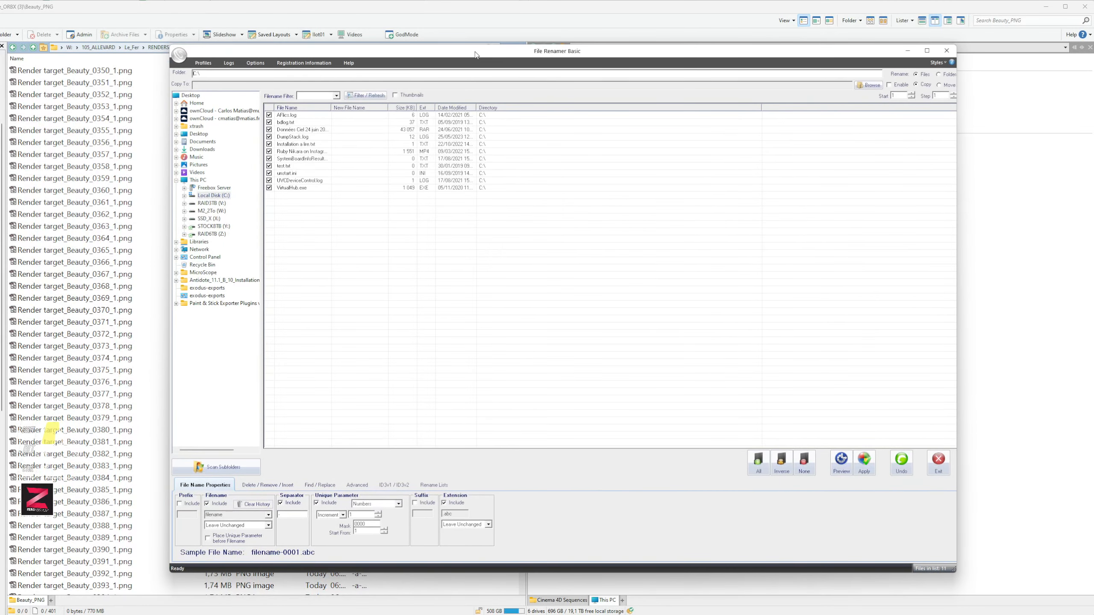
{"action": "key", "text": "ctrl+a"}
{"action": "key", "text": "ctrl+v"}
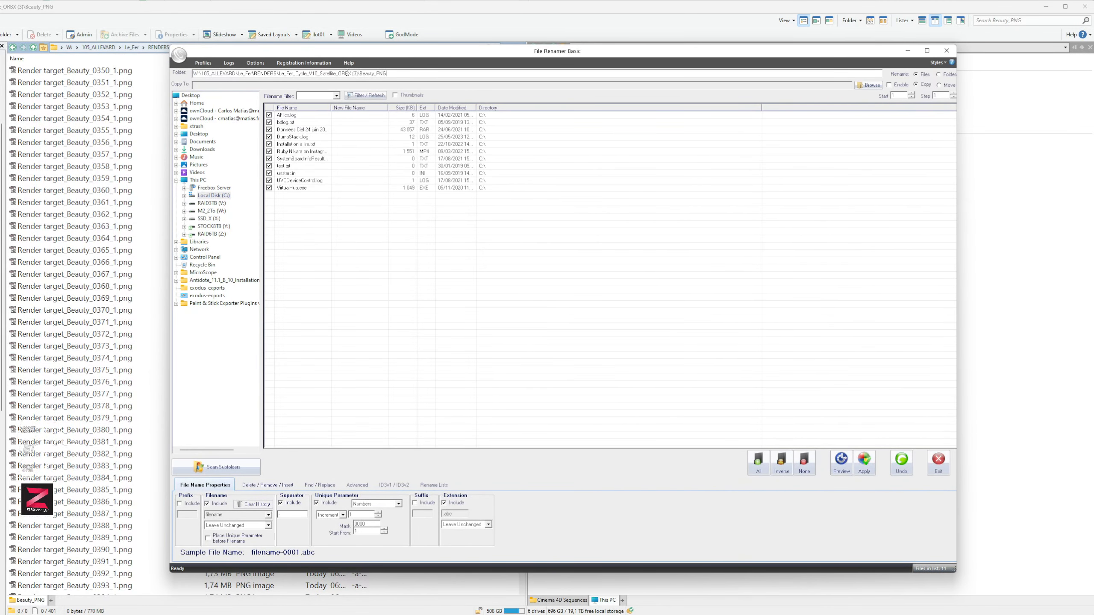
{"action": "key", "text": "Return"}
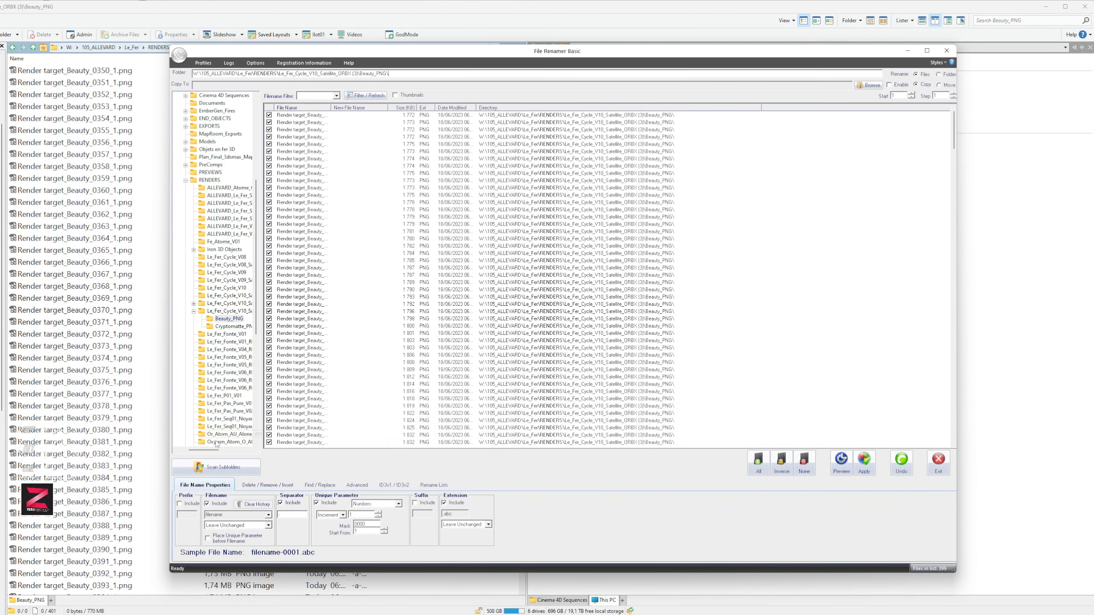
- Set the find text to _1 with an empty replacement and preview the new names of the Beauty files
{"action": "left_click_drag", "start_coordinate": [215, 450], "coordinate": [242, 451]}
{"action": "left_click_drag", "start_coordinate": [329, 110], "coordinate": [386, 108]}
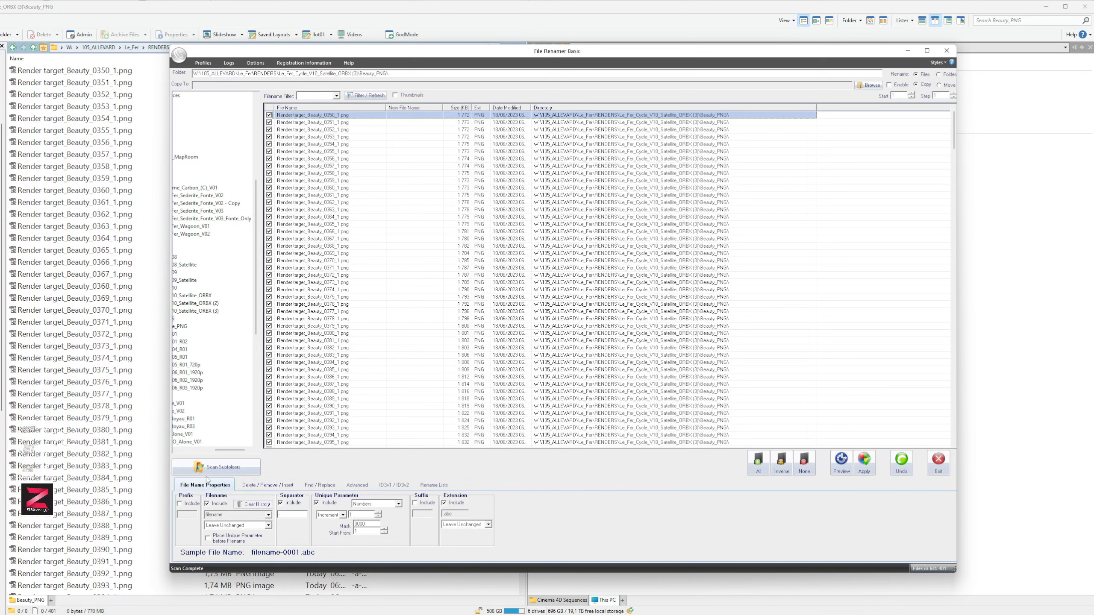
{"action": "left_click", "coordinate": [320, 485]}
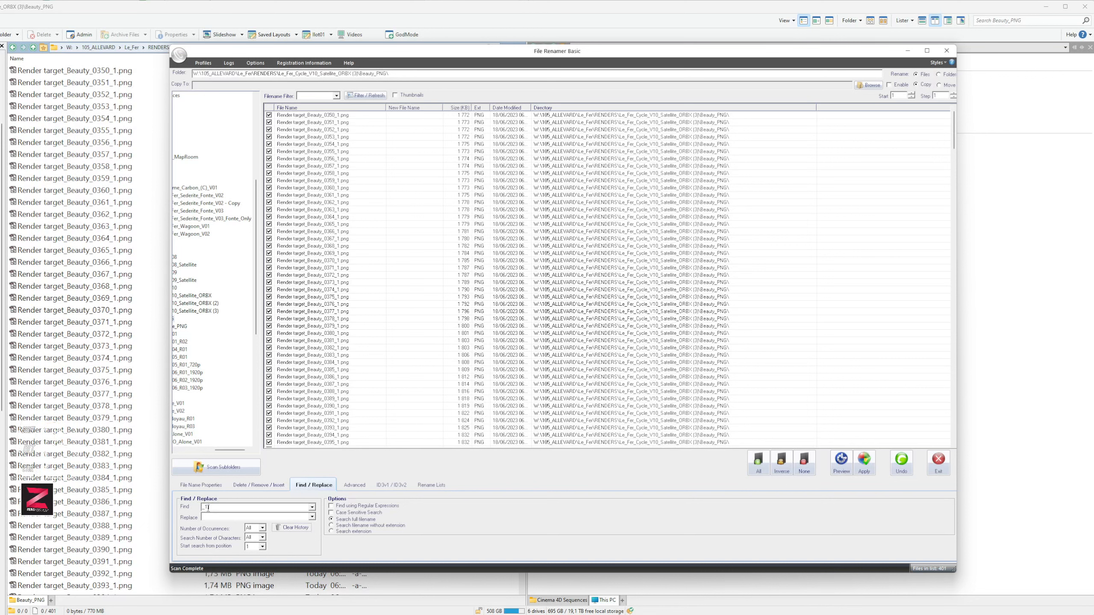
{"action": "type", "text": "."}
{"action": "left_click", "coordinate": [841, 470]}
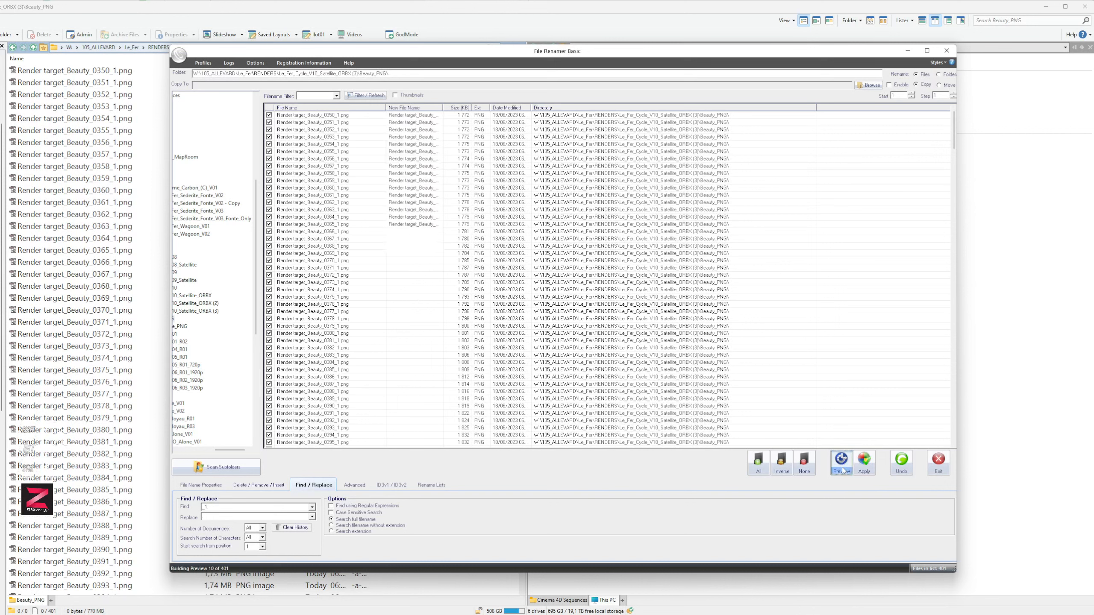
- Widen the New File Name column and apply the removal of _1 to all Beauty files
{"action": "left_click_drag", "start_coordinate": [442, 111], "coordinate": [499, 111]}
{"action": "left_click", "coordinate": [447, 115]}
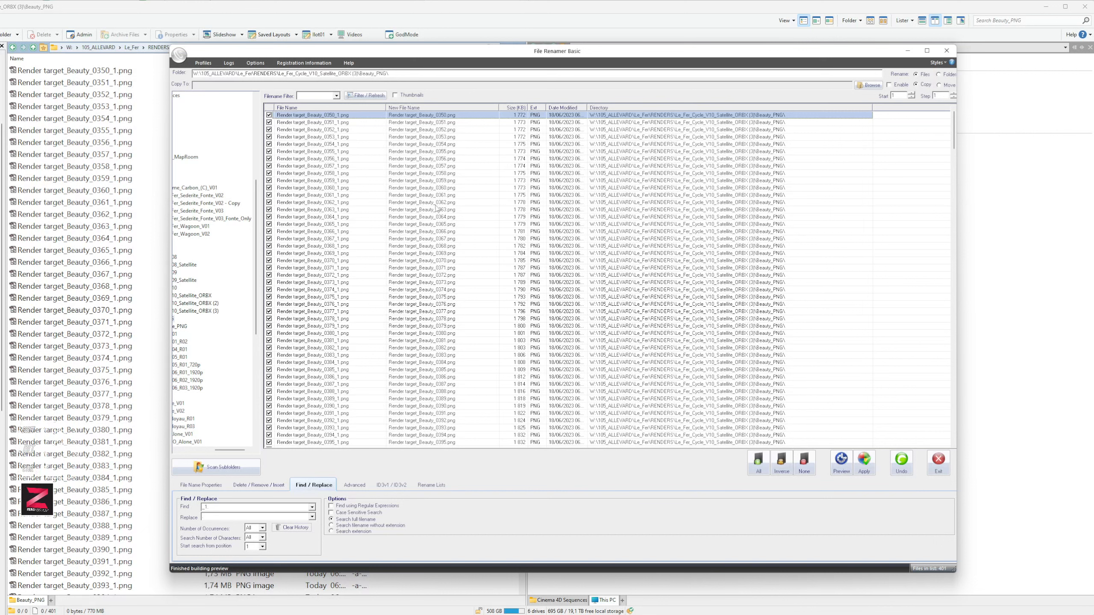
{"action": "left_click", "coordinate": [870, 468]}
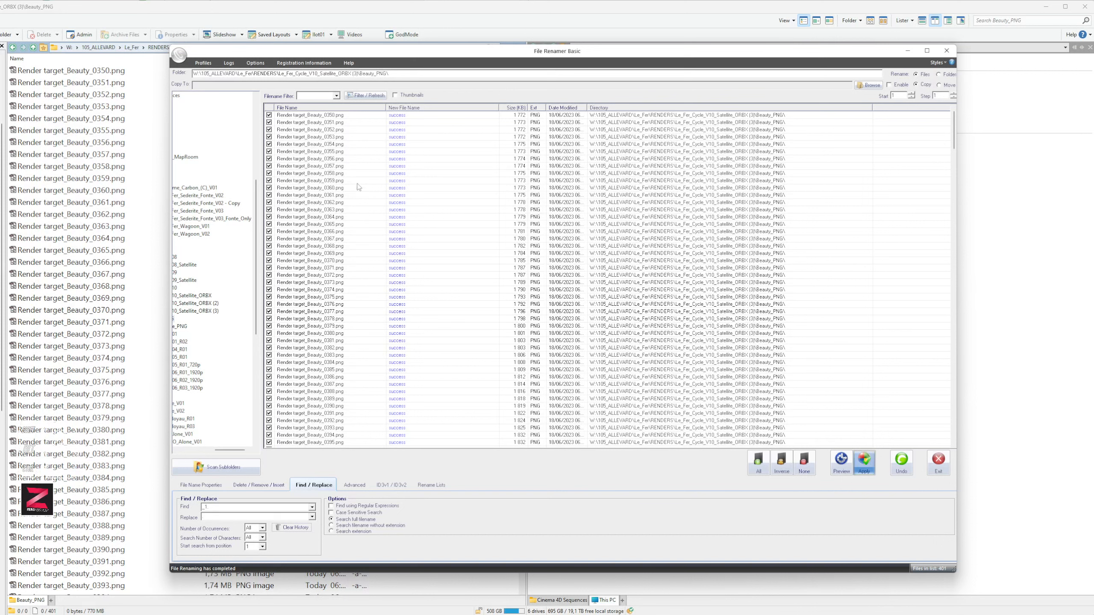
- Set the filename mode in File Name Properties to Custom Filename
{"action": "left_click", "coordinate": [317, 108]}
{"action": "left_click", "coordinate": [320, 108]}
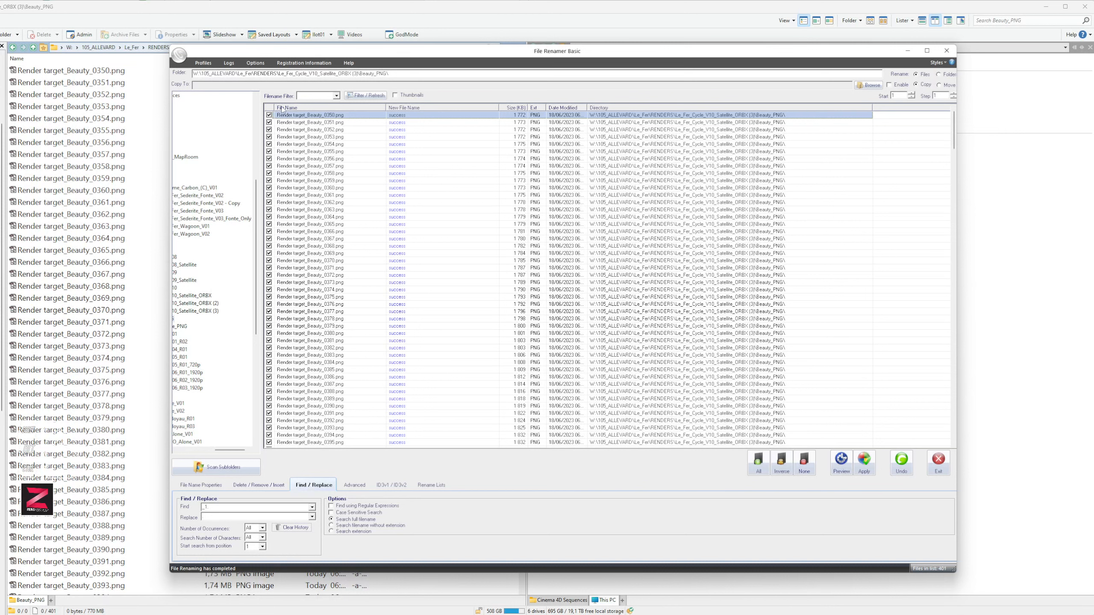
{"action": "left_click", "coordinate": [201, 485]}
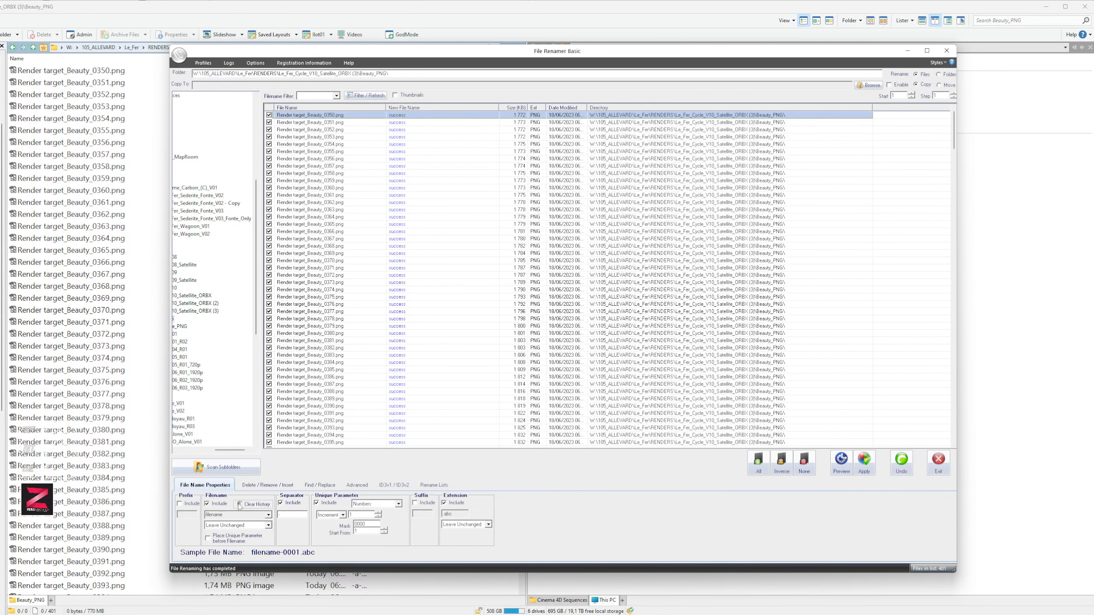
{"action": "left_click", "coordinate": [246, 526]}
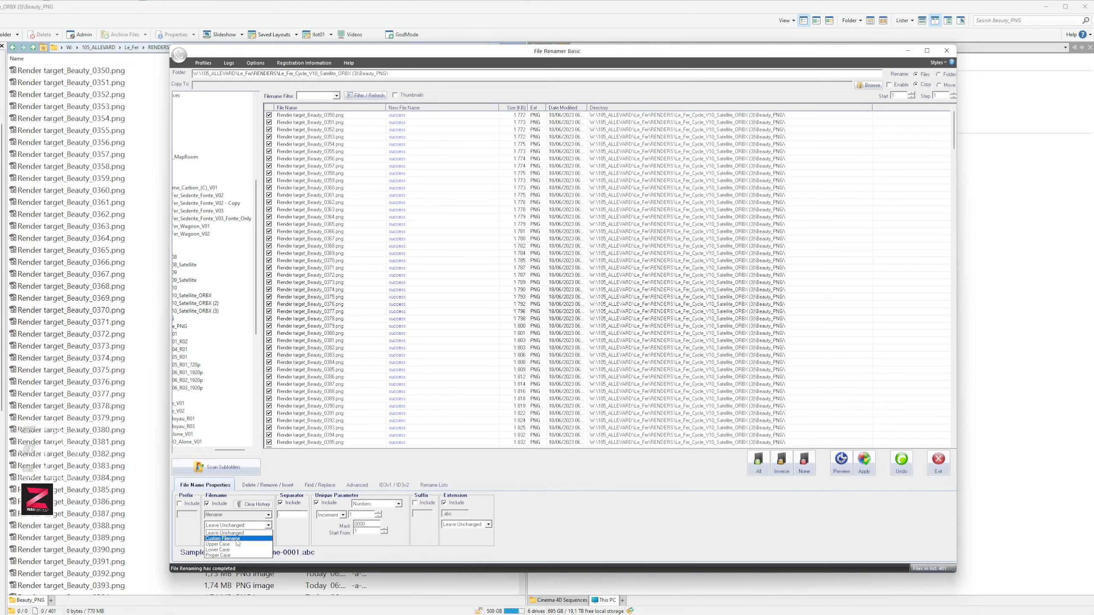
{"action": "left_click", "coordinate": [236, 541]}
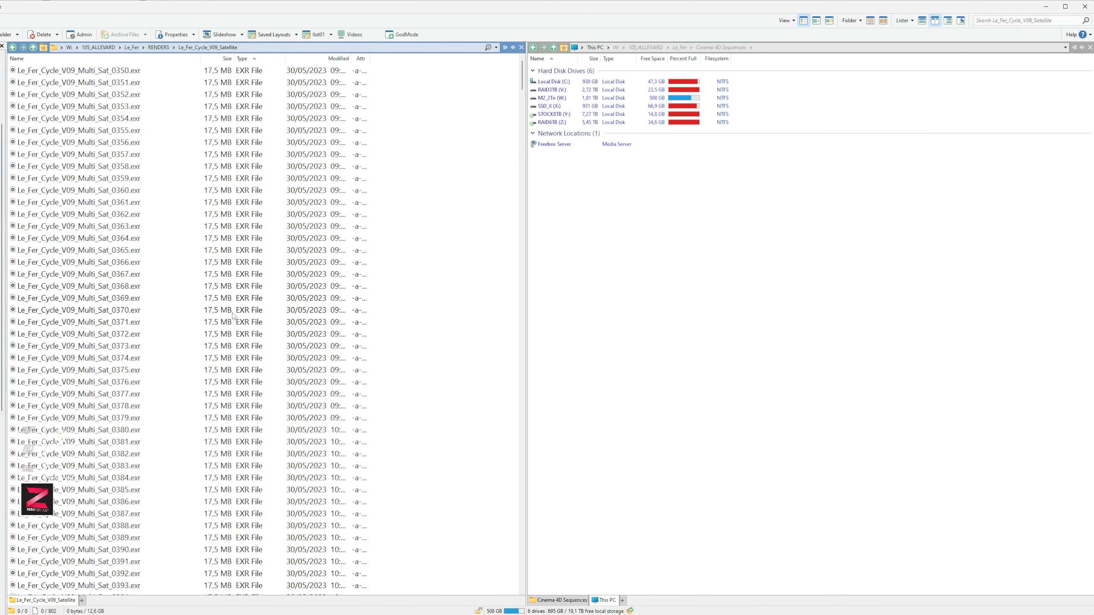
- In the file manager's Le_Fer_Cycle_V09_Satellite folder, copy the base name Le_Fer_Cycle_V09_Beauty_Satellite_ from a TIFF file, leaving the file unrenamed
{"action": "left_click_drag", "start_coordinate": [519, 88], "coordinate": [512, 358]}
{"action": "left_click", "coordinate": [80, 228]}
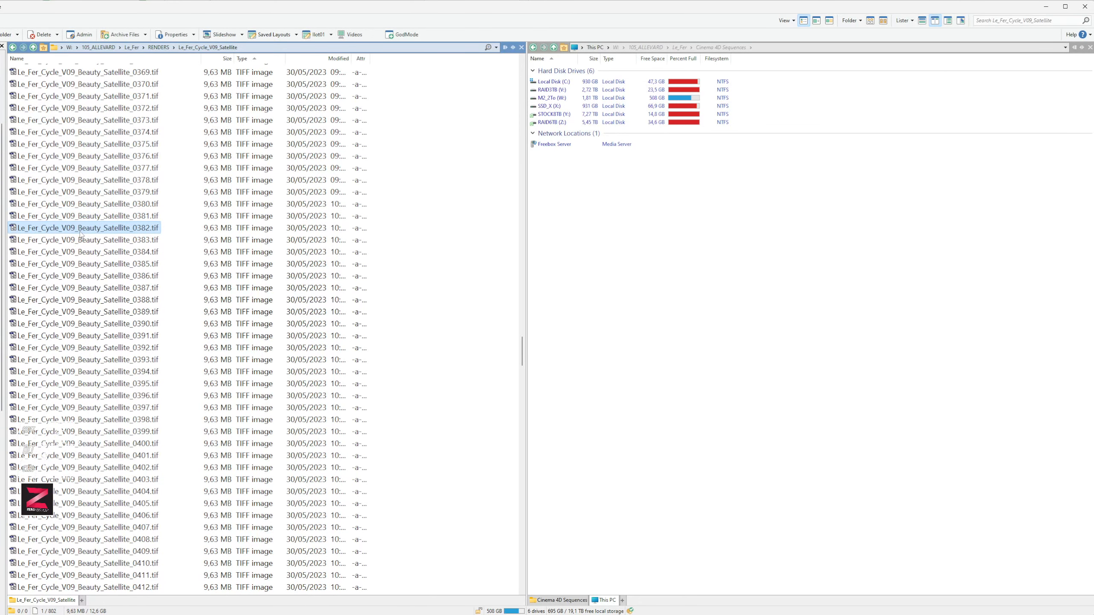
{"action": "left_click", "coordinate": [121, 228]}
{"action": "double_click", "coordinate": [121, 229]}
{"action": "left_click_drag", "start_coordinate": [121, 228], "coordinate": [19, 228]}
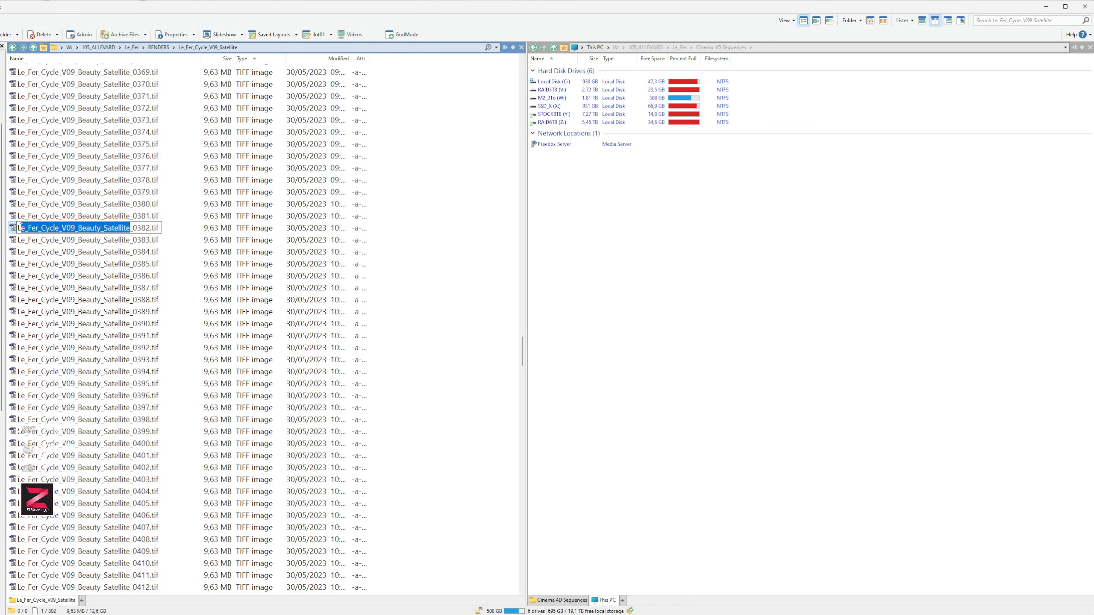
{"action": "left_click_drag", "start_coordinate": [133, 228], "coordinate": [19, 229]}
{"action": "key", "text": "Escape"}
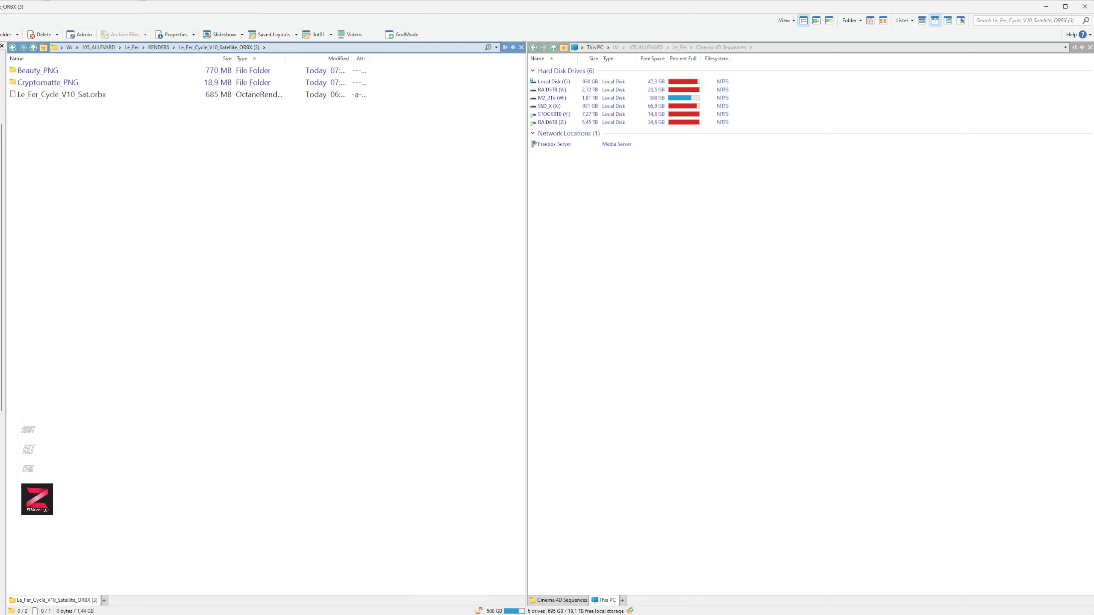
- Reopen the Beauty_PNG folder, switch back to File Renamer Basic and paste the copied base name as the custom filename
{"action": "double_click", "coordinate": [38, 70]}
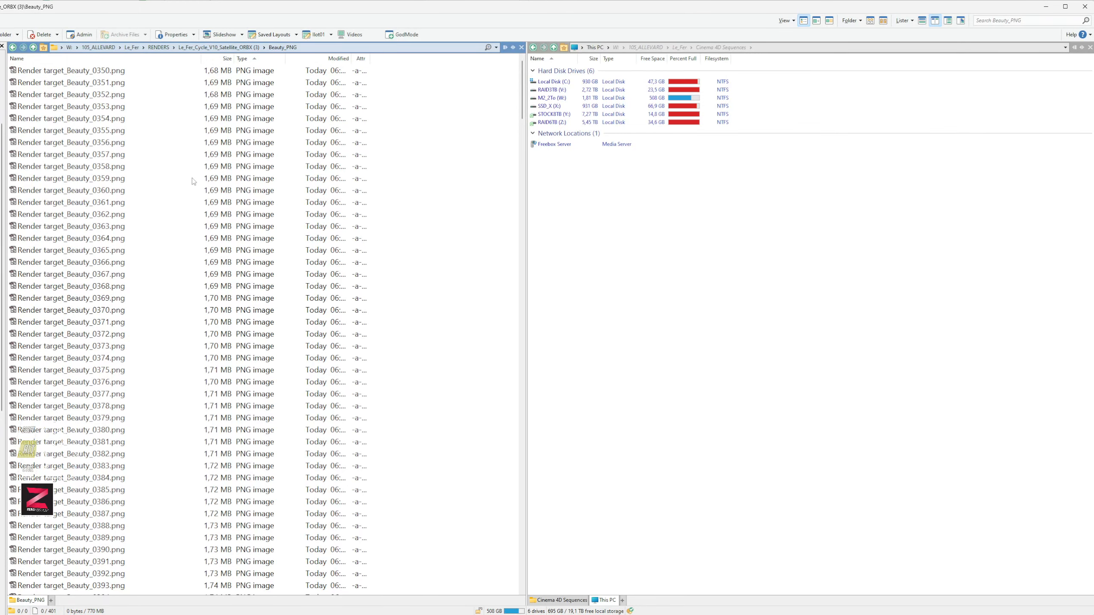
{"action": "key", "text": "alt+Tab"}
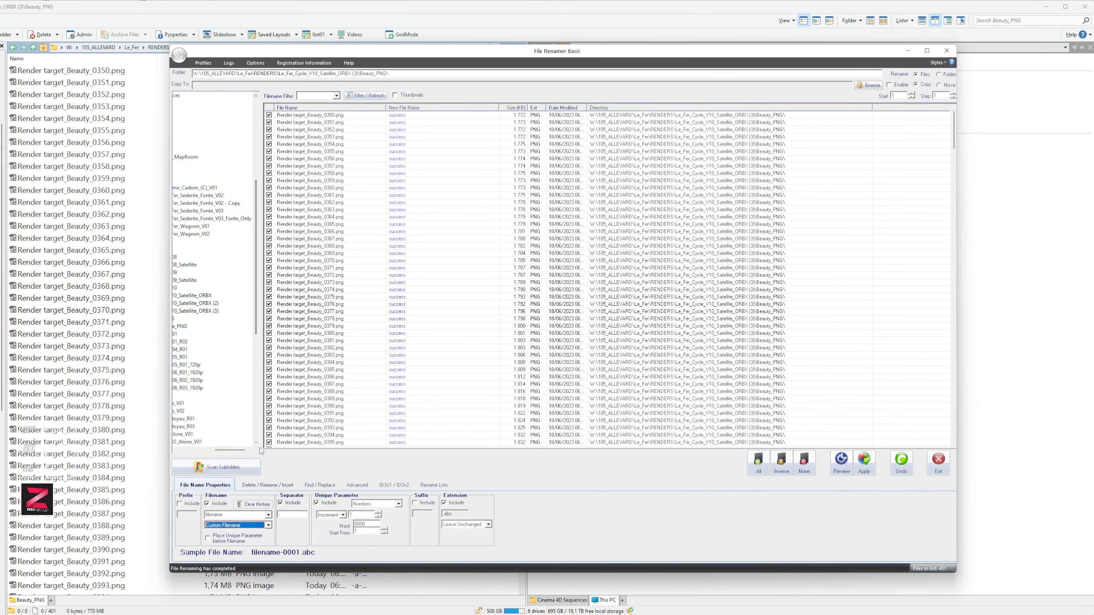
{"action": "left_click", "coordinate": [229, 514]}
{"action": "key", "text": "ctrl+v"}
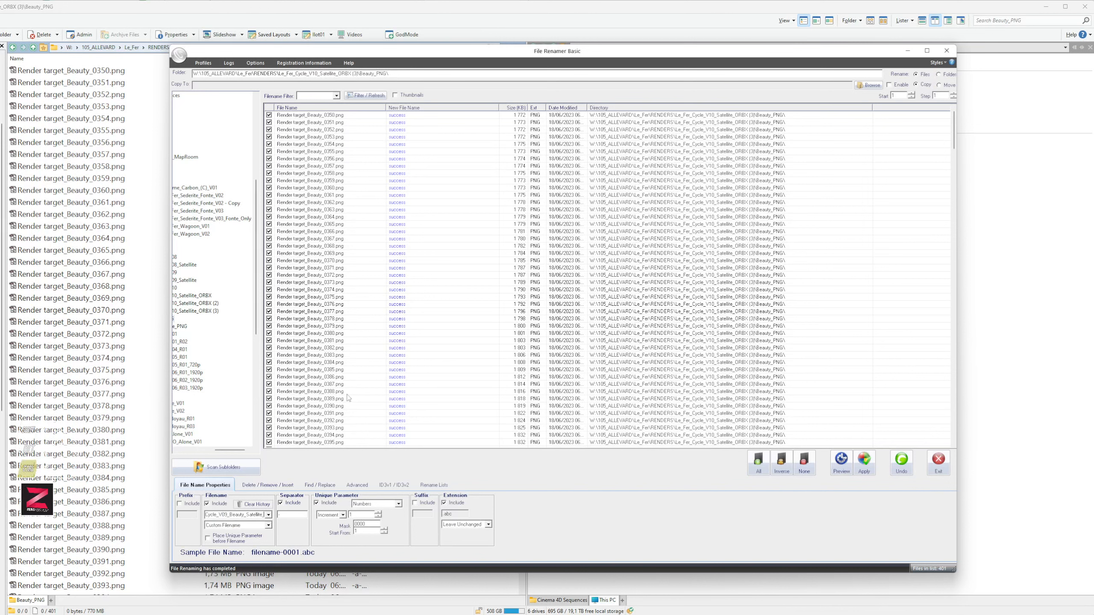
- Change V09 to V10 in the custom filename and exclude the separator from the new names
{"action": "left_click", "coordinate": [226, 514]}
{"action": "key", "text": "BackSpace"}
{"action": "key", "text": "BackSpace"}
{"action": "type", "text": "10"}
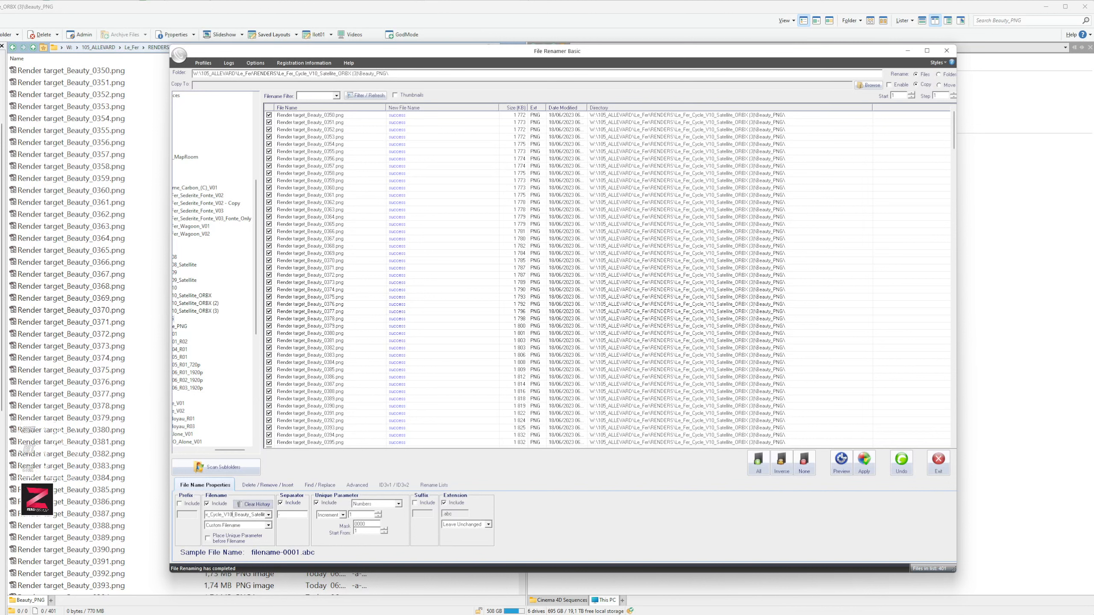
{"action": "key", "text": "End"}
{"action": "left_click", "coordinate": [280, 504]}
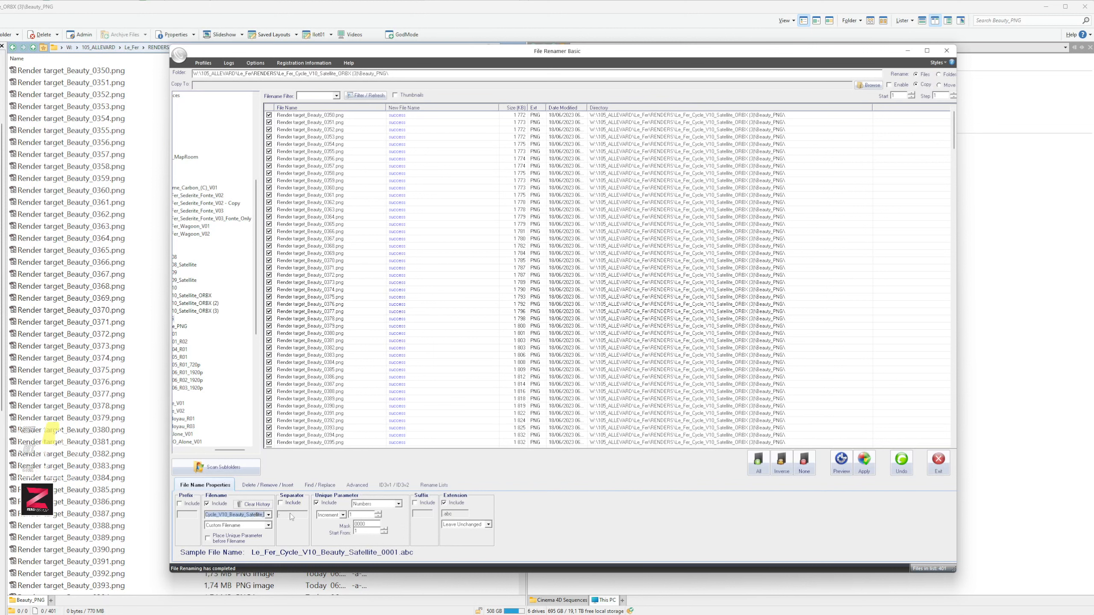
{"action": "left_click", "coordinate": [263, 515]}
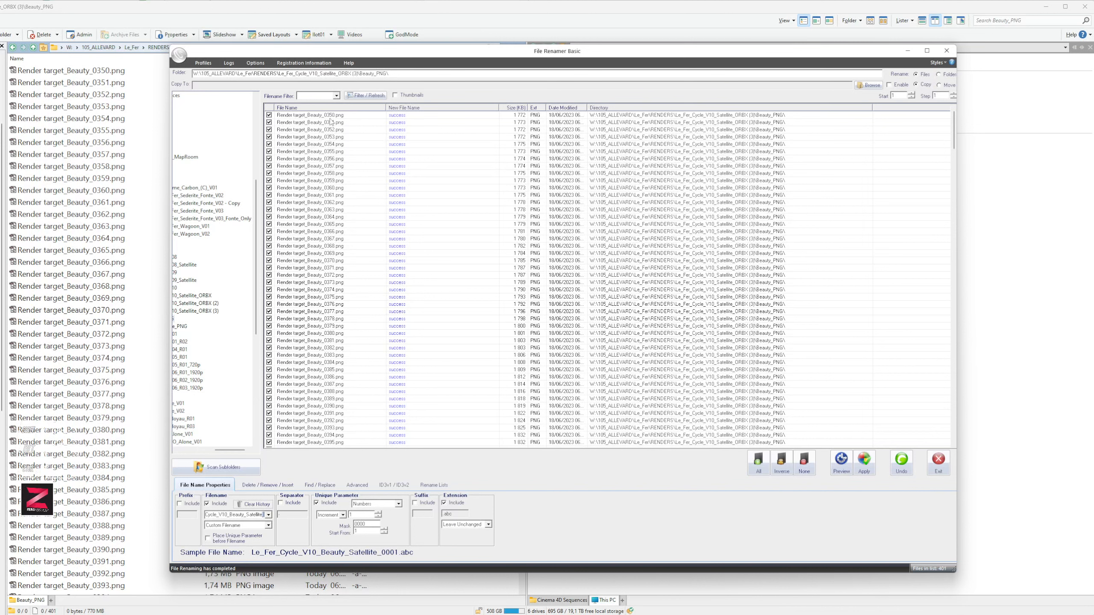
- Try a five-digit numbering mask of 00000 with the extension left unchanged, and preview the new Beauty file names
{"action": "left_click", "coordinate": [364, 531]}
{"action": "left_click", "coordinate": [342, 515]}
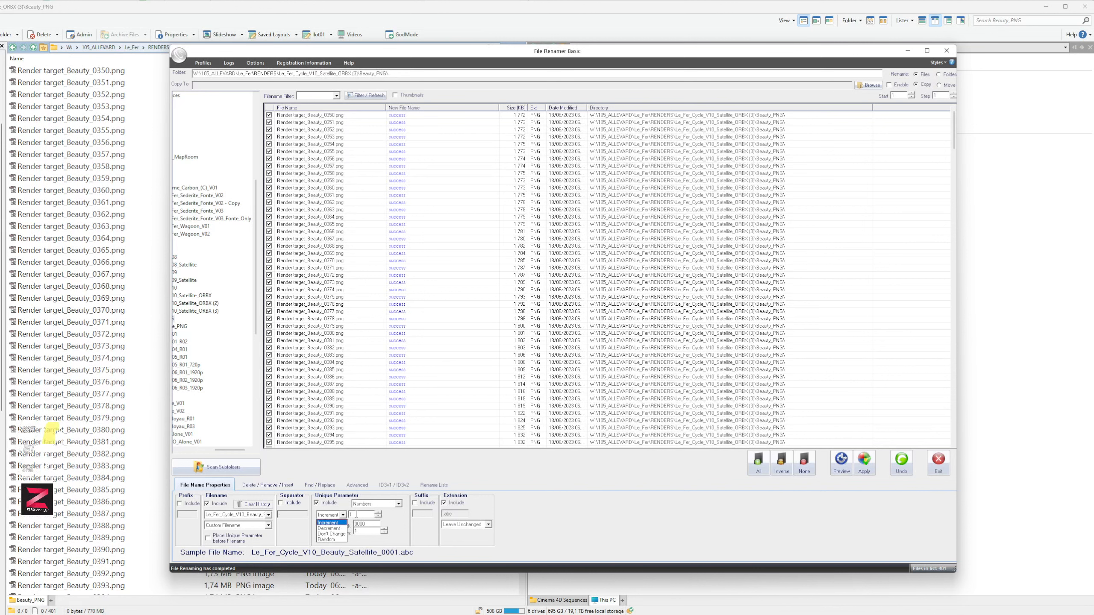
{"action": "left_click", "coordinate": [357, 515]}
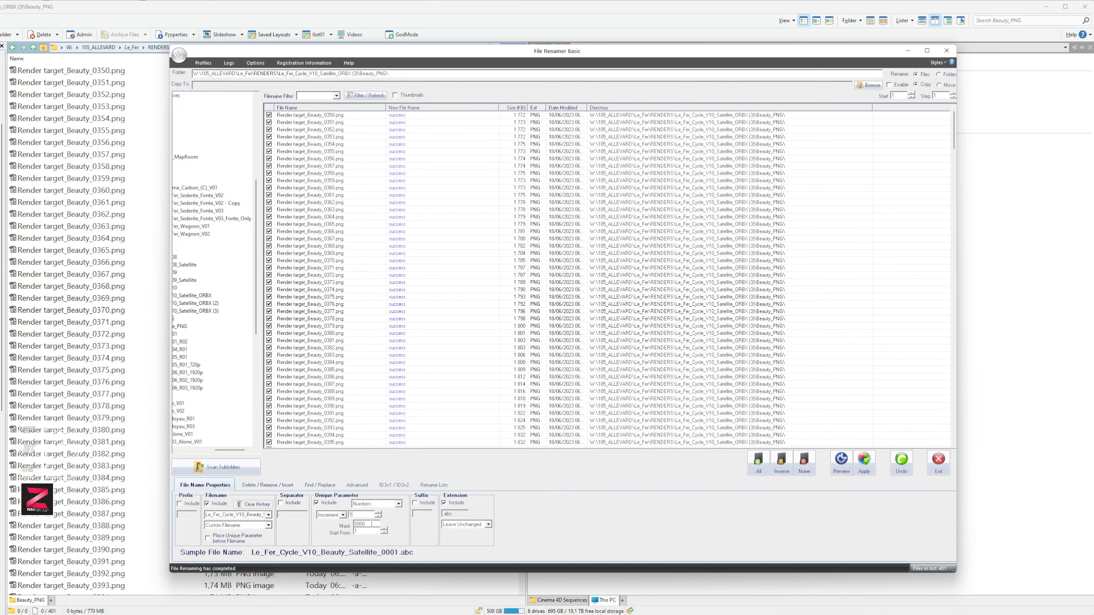
{"action": "left_click", "coordinate": [371, 523]}
{"action": "type", "text": "0"}
{"action": "left_click", "coordinate": [474, 525]}
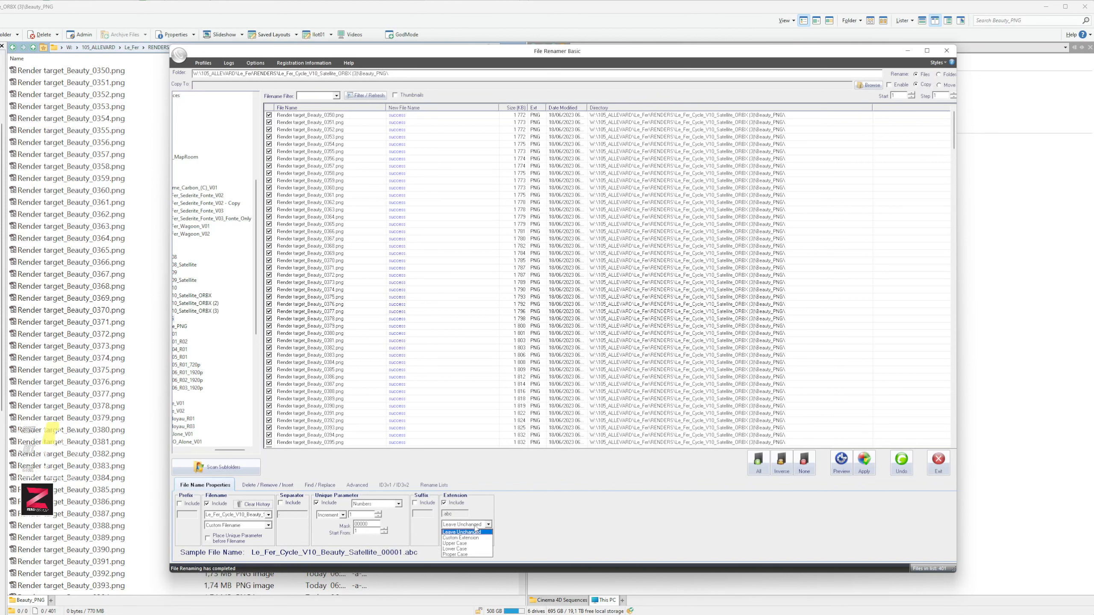
{"action": "left_click", "coordinate": [531, 506]}
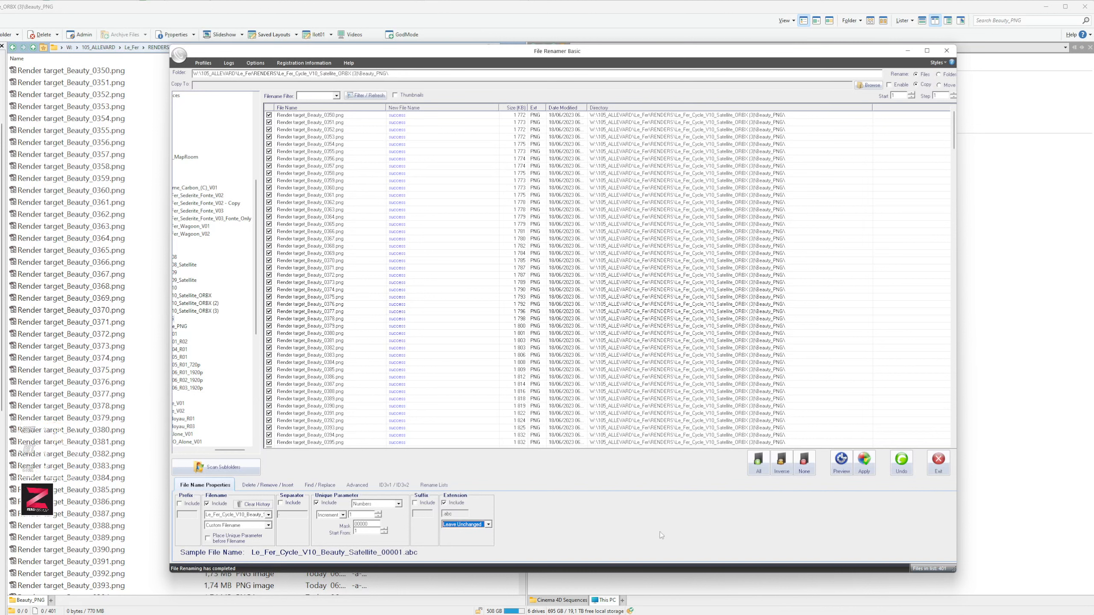
{"action": "left_click", "coordinate": [840, 462]}
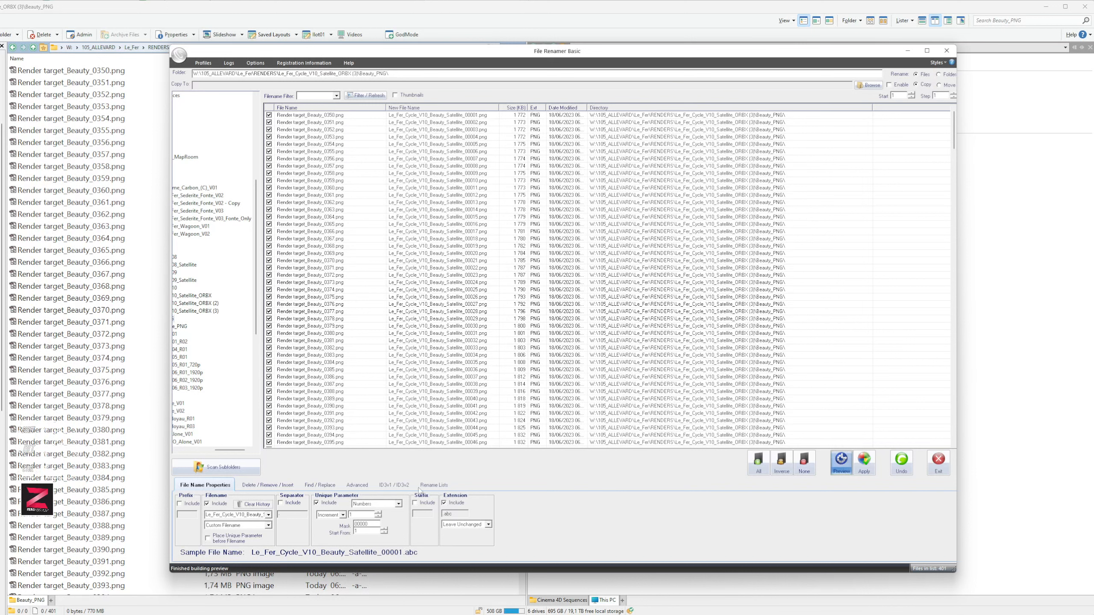
- Set the numbering mask to 0000 starting from 350, then preview and apply the renaming of the Beauty files
{"action": "left_click", "coordinate": [372, 524]}
{"action": "key", "text": "BackSpace"}
{"action": "left_click", "coordinate": [368, 524]}
{"action": "double_click", "coordinate": [368, 523]}
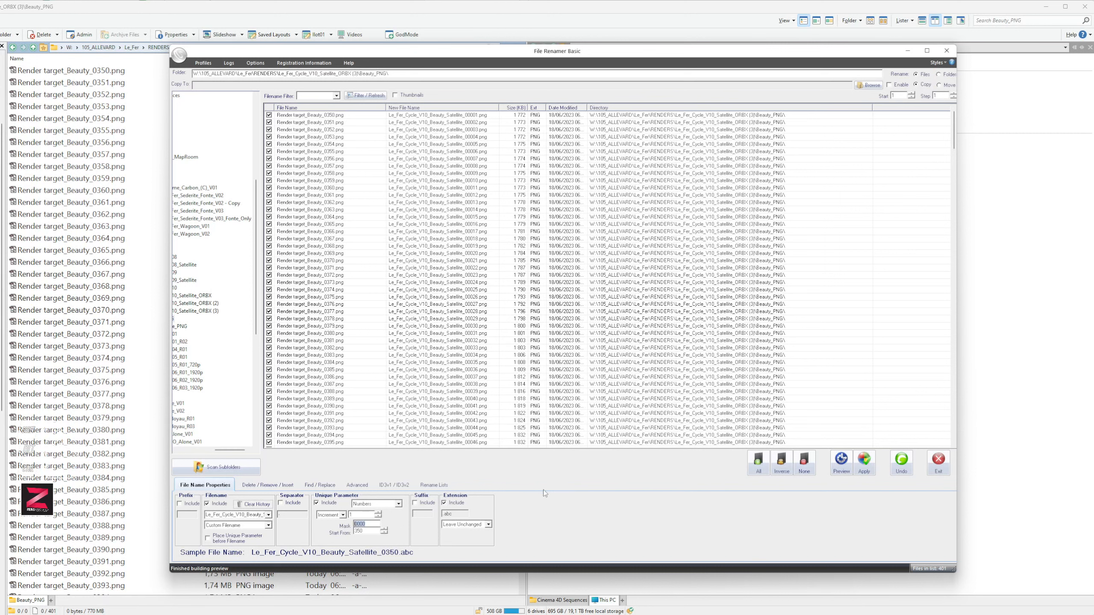
{"action": "left_click", "coordinate": [841, 468]}
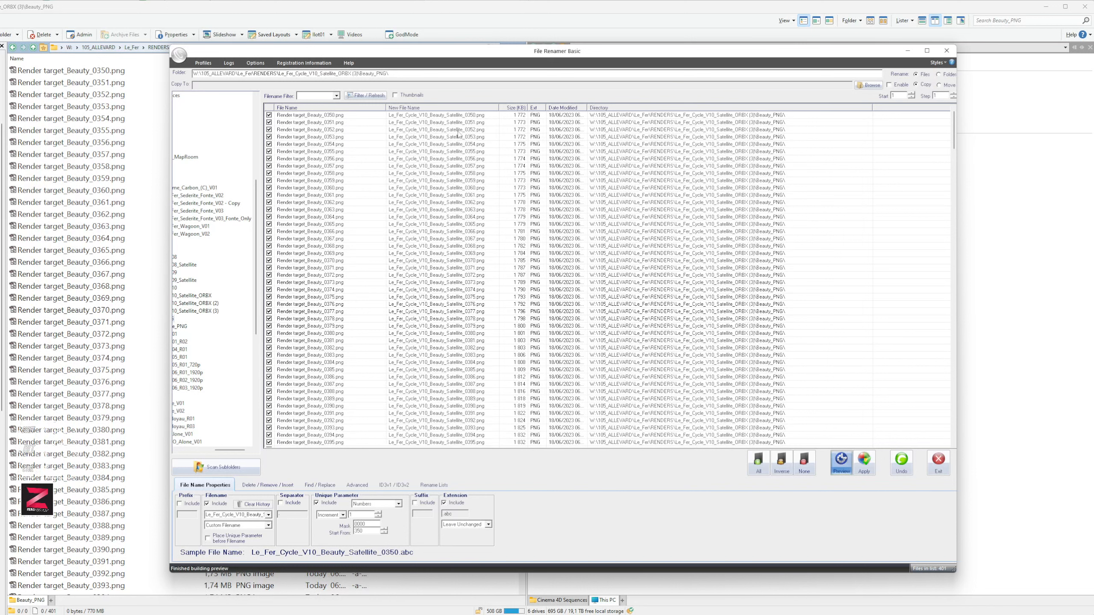
{"action": "left_click", "coordinate": [864, 463]}
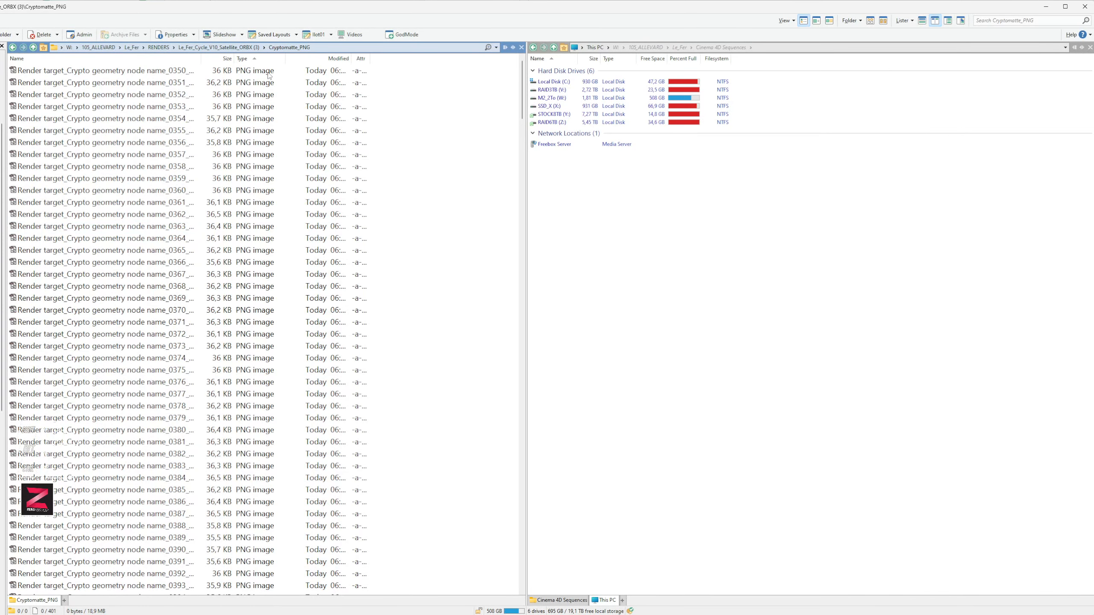
- Copy the Cryptomatte_PNG folder's path, switch to File Renamer Basic and load that folder
{"action": "left_click", "coordinate": [326, 47]}
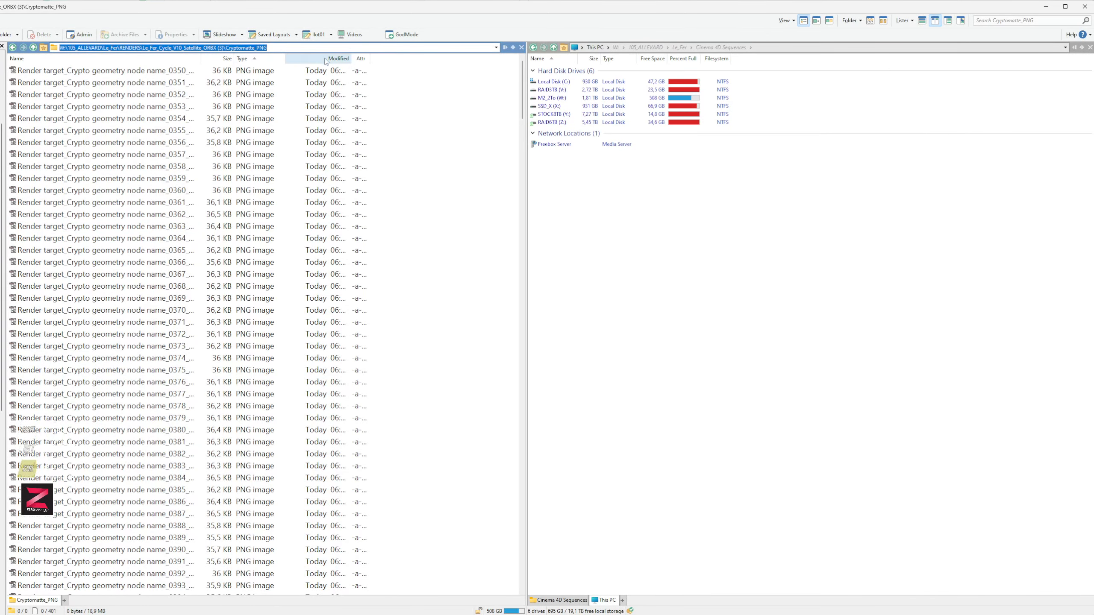
{"action": "key", "text": "alt+Tab"}
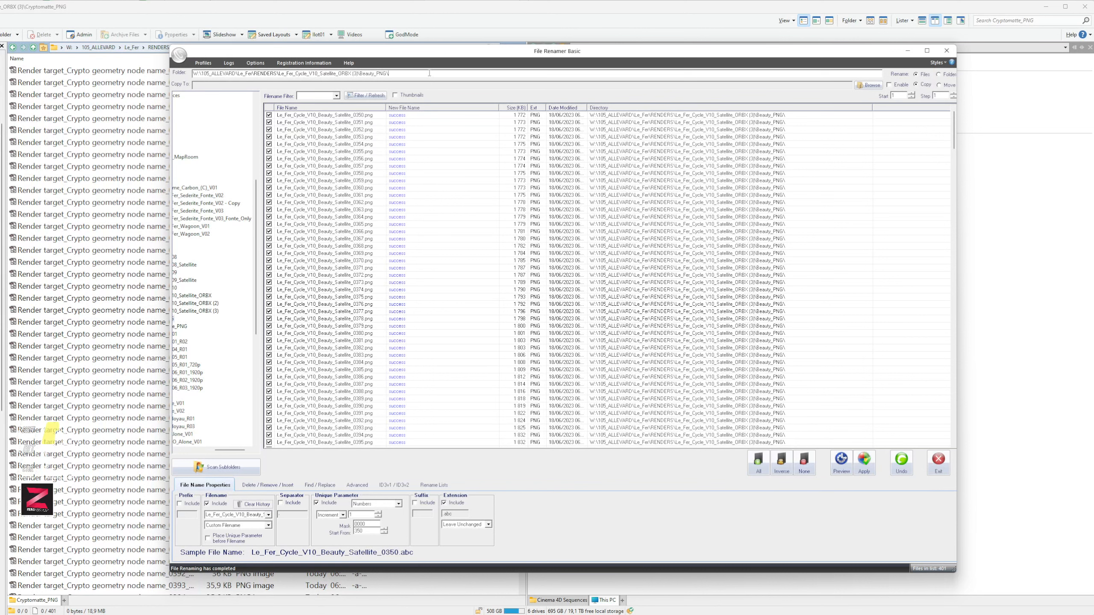
{"action": "left_click", "coordinate": [183, 326]}
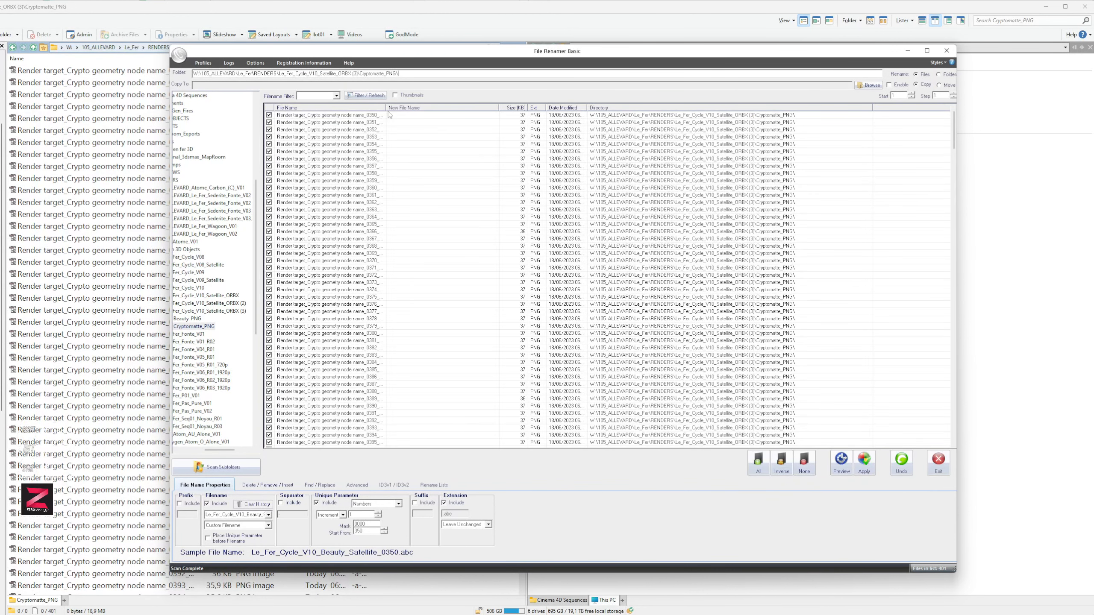
- Widen the name columns and remove _1 from all Cryptomatte file names with Find / Replace, previewing before applying
{"action": "double_click", "coordinate": [386, 107]}
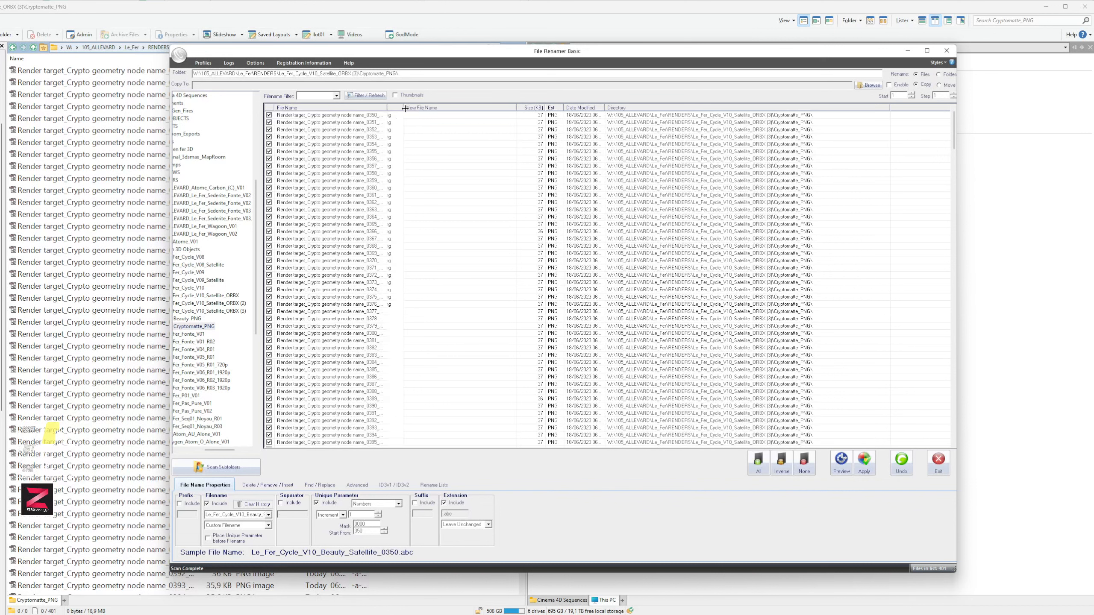
{"action": "left_click", "coordinate": [323, 485]}
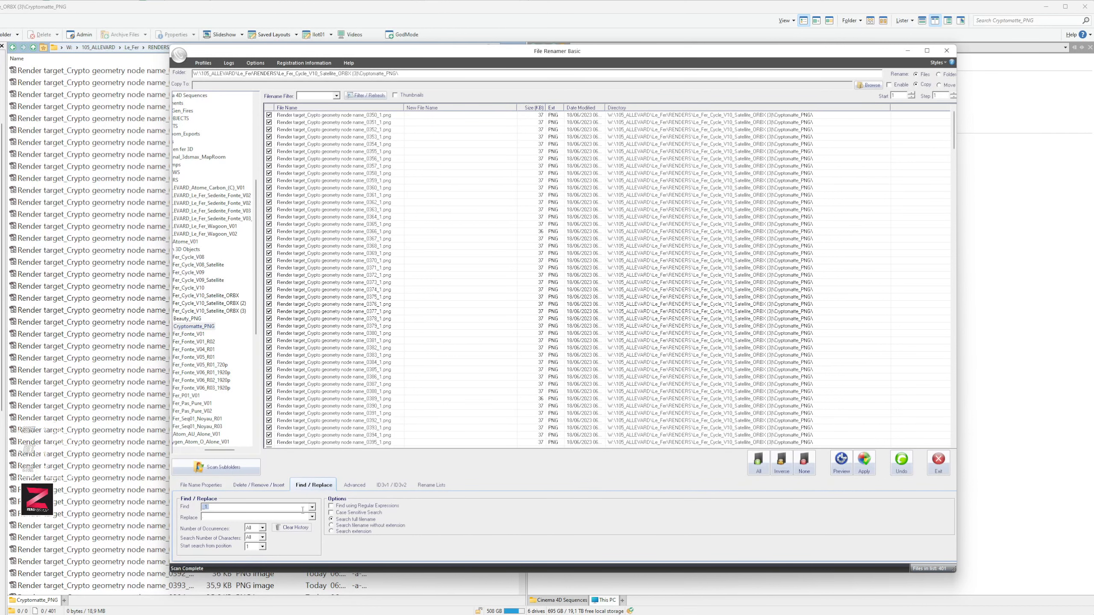
{"action": "left_click", "coordinate": [840, 463]}
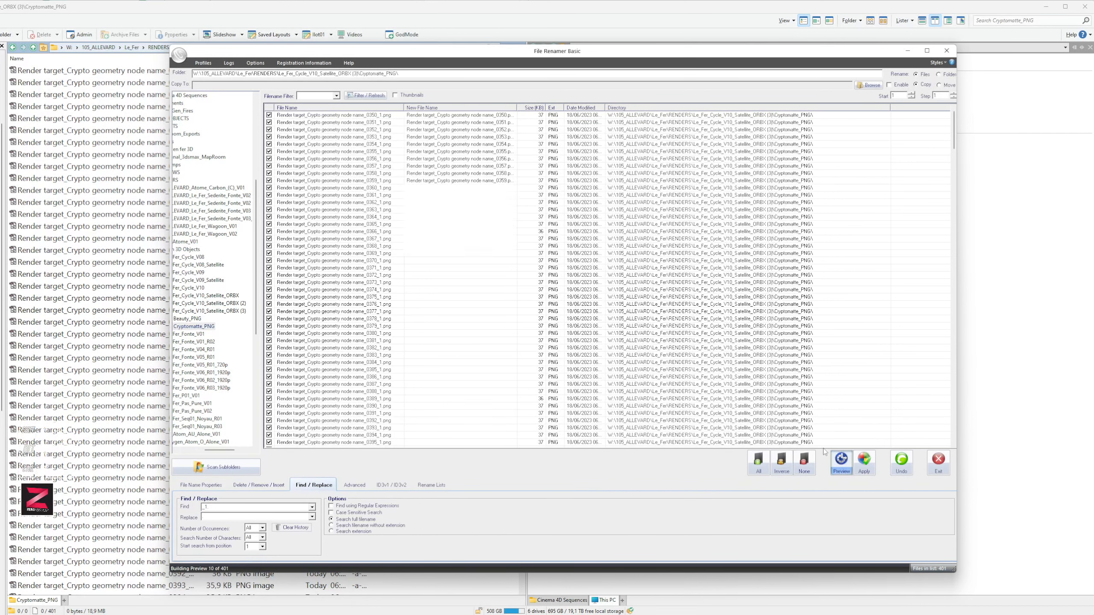
{"action": "double_click", "coordinate": [516, 107]}
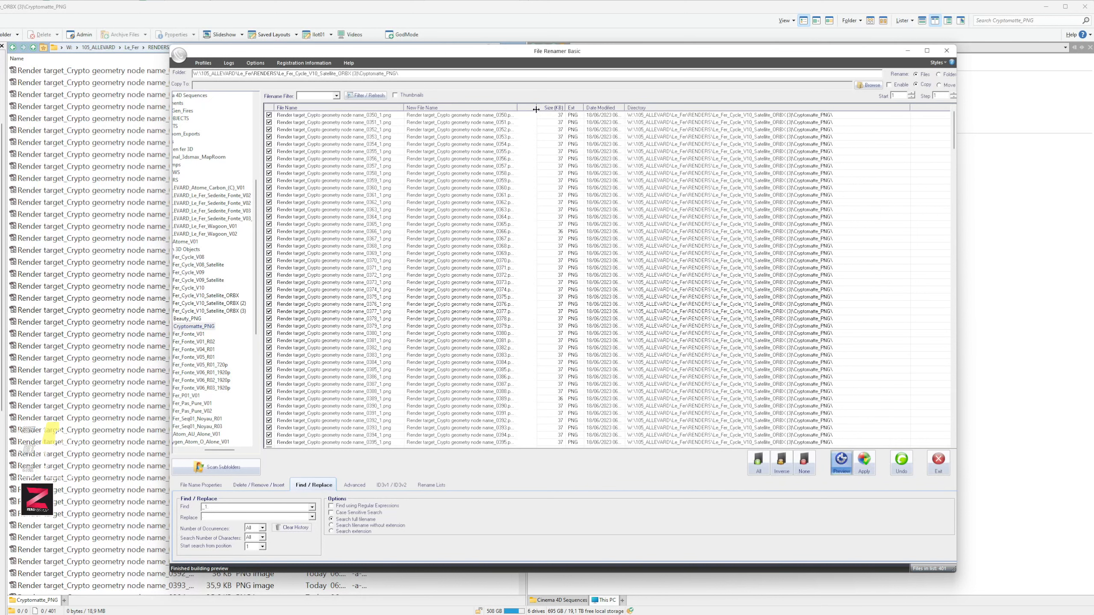
{"action": "left_click", "coordinate": [863, 464]}
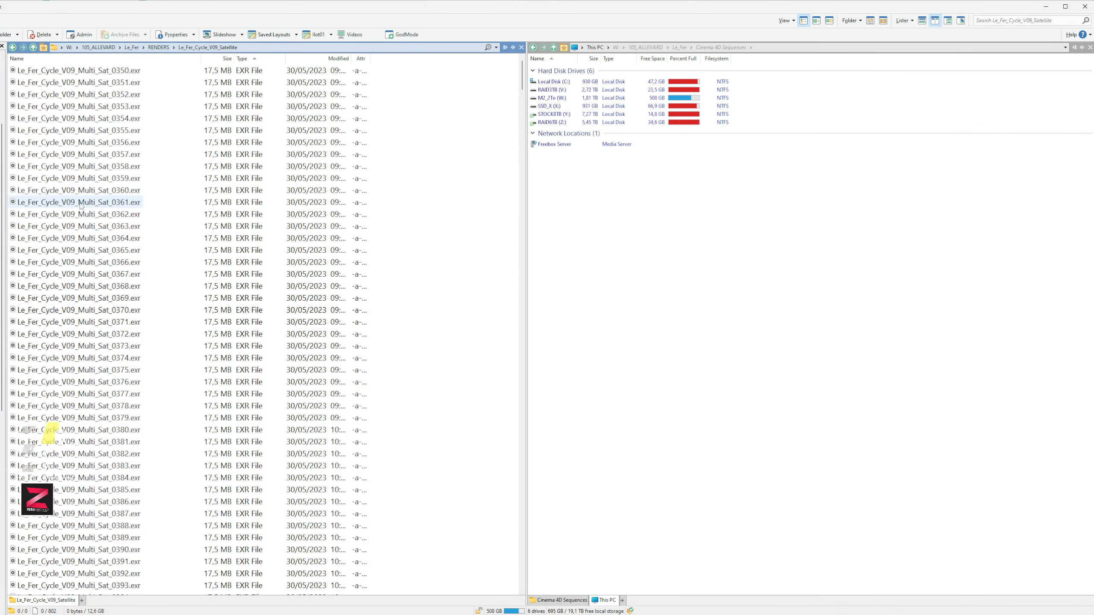
- Copy the base name Le_Fer_Cycle_V09_Multi_Sat_ from the frame 0361 EXR file in the Le_Fer_Cycle_V09_Satellite folder
{"action": "left_click", "coordinate": [82, 203]}
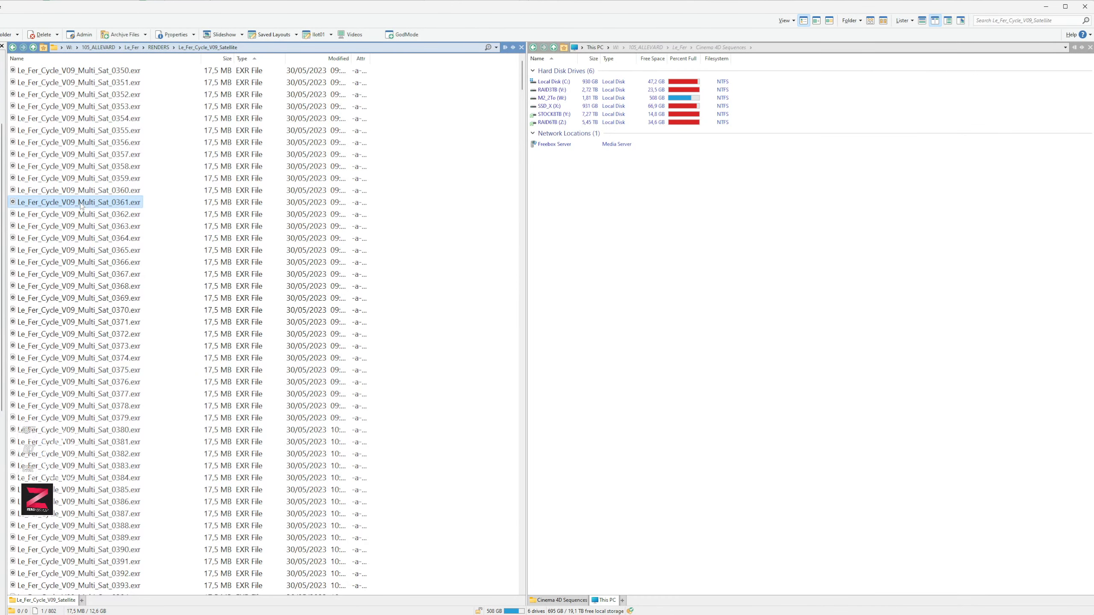
{"action": "left_click", "coordinate": [113, 202]}
{"action": "left_click_drag", "start_coordinate": [112, 203], "coordinate": [18, 202]}
{"action": "key", "text": "ctrl+c"}
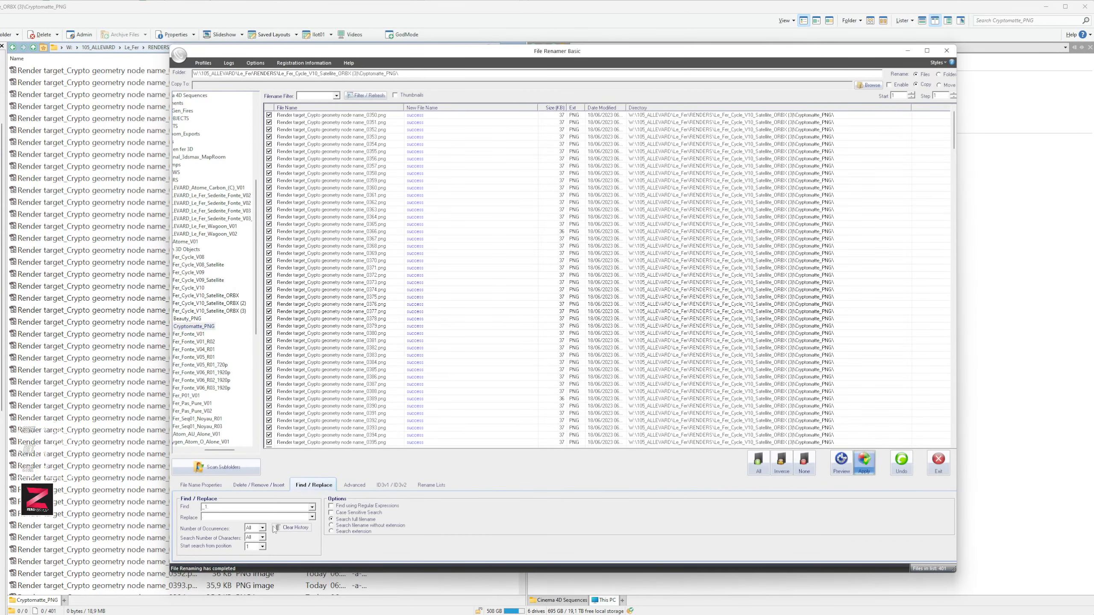
- In File Renamer Basic, paste the copied base name as the custom filename, change its version to V10 and preview the Cryptomatte names
{"action": "left_click", "coordinate": [201, 484]}
{"action": "double_click", "coordinate": [259, 515]}
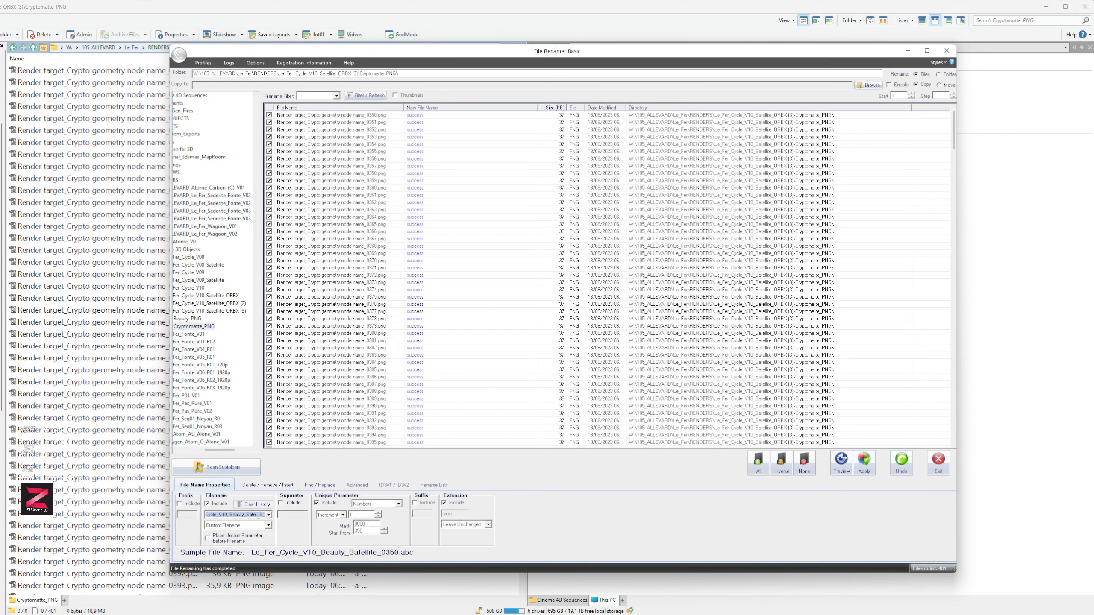
{"action": "key", "text": "ctrl+v"}
{"action": "key", "text": "BackSpace"}
{"action": "key", "text": "BackSpace"}
{"action": "type", "text": "10"}
{"action": "left_click", "coordinate": [841, 467]}
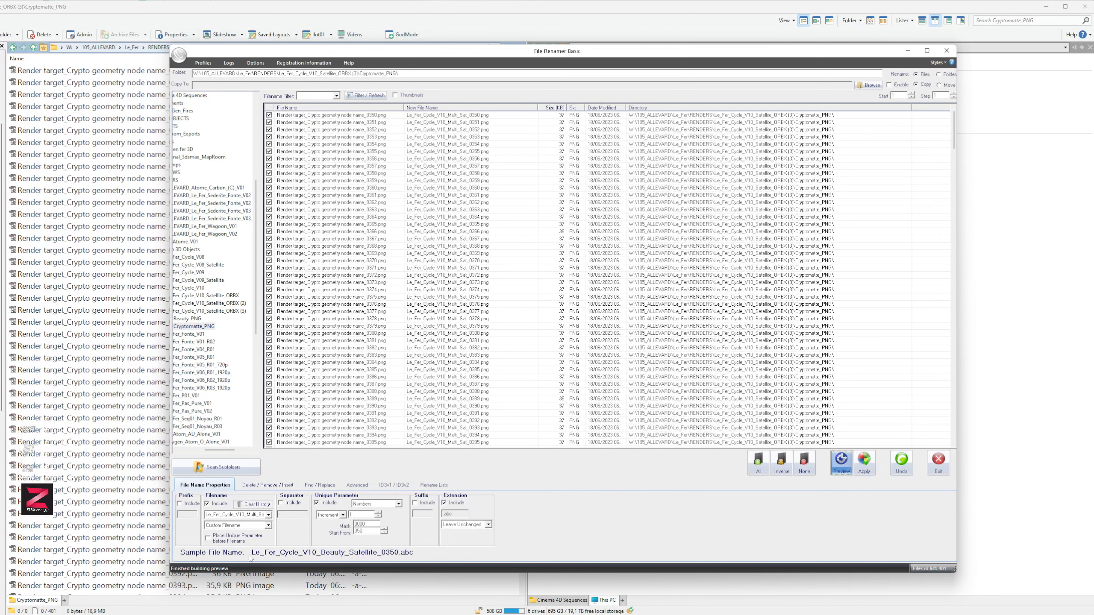
- Insert Cryptomatte_ before Sat in the custom filename, preview and apply the renaming, and close File Renamer Basic
{"action": "double_click", "coordinate": [257, 517]}
{"action": "left_click", "coordinate": [256, 517]}
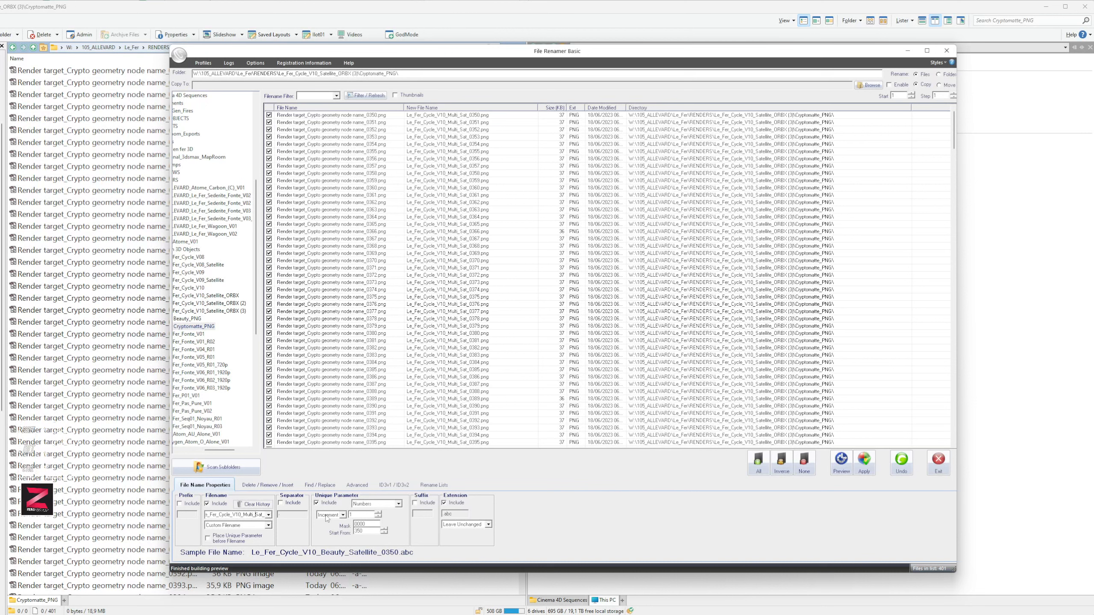
{"action": "type", "text": "Cryptomatte_"}
{"action": "key", "text": "End"}
{"action": "left_click", "coordinate": [841, 461]}
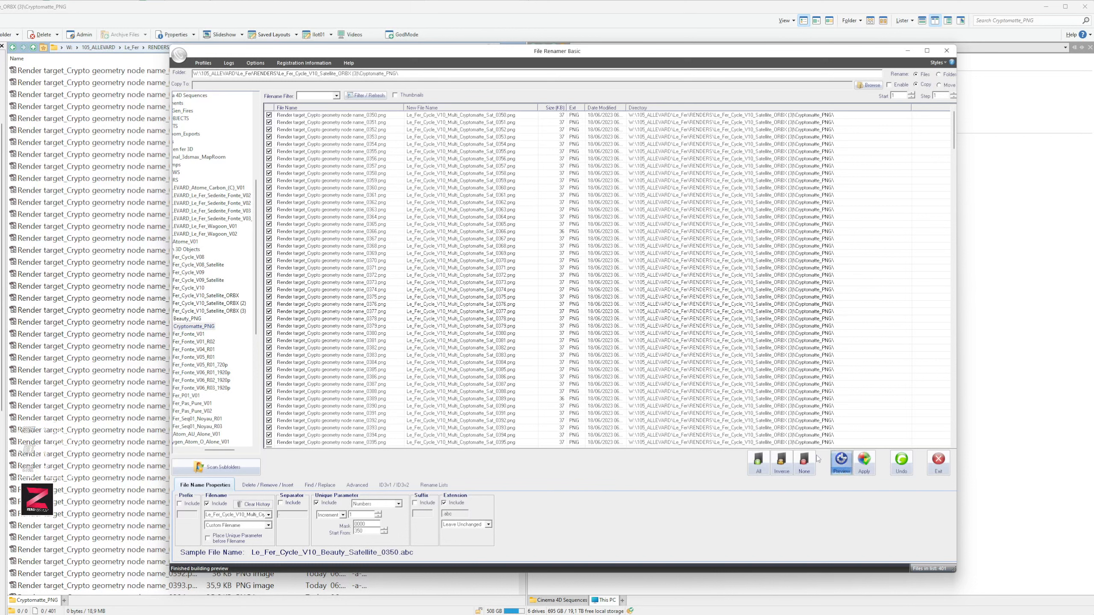
{"action": "left_click", "coordinate": [864, 461]}
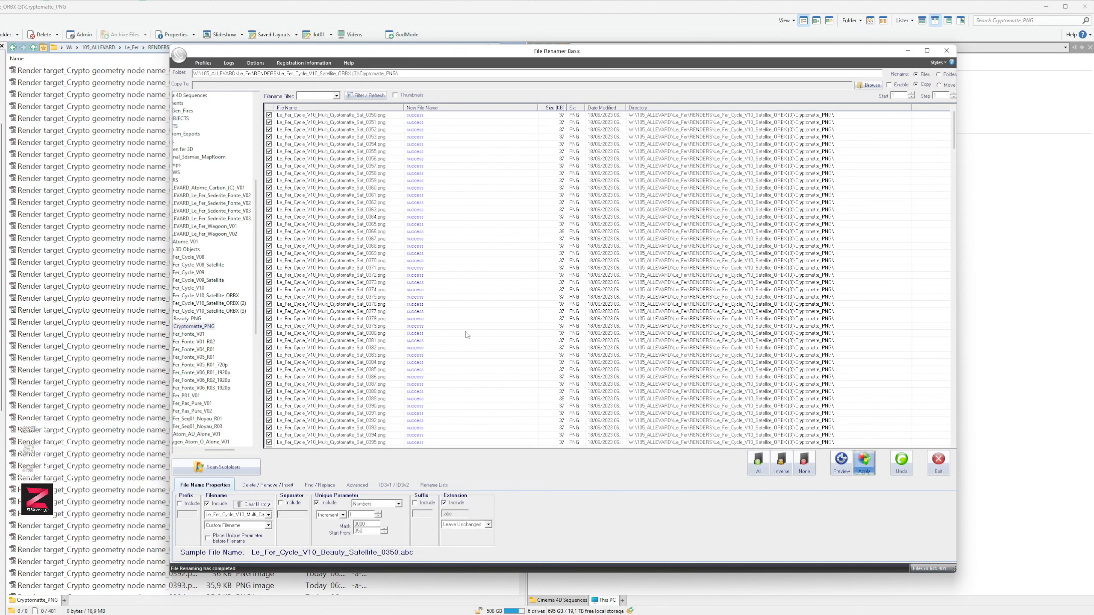
{"action": "key", "text": "alt+F4"}
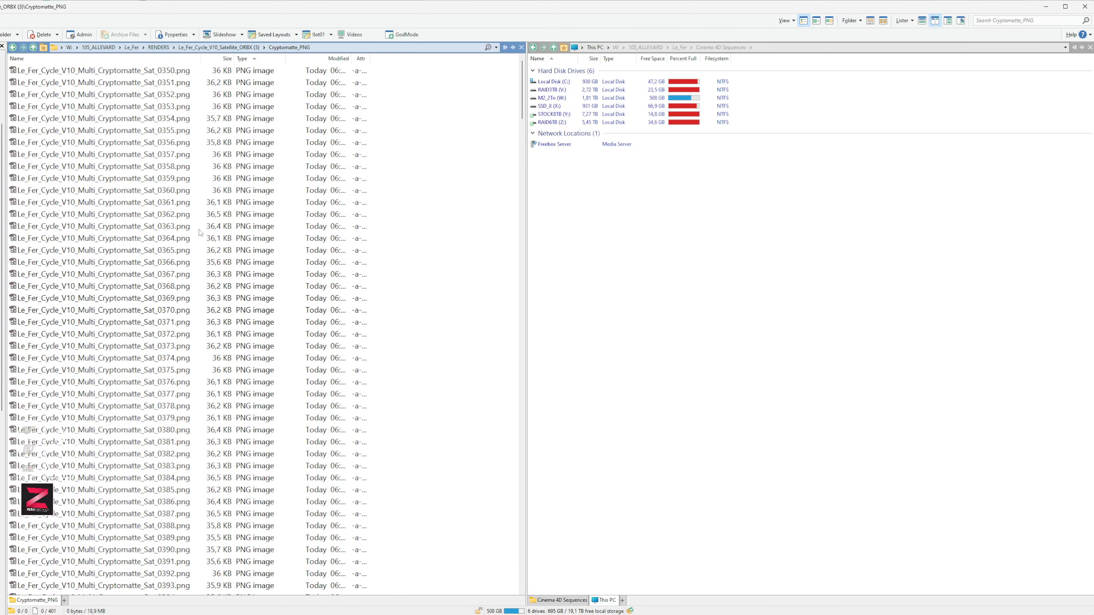
- Move all renamed Cryptomatte and Beauty PNG files from their subfolders up into the Le_Fer_Cycle_V10_Satellite_ORBX (3) folder
{"action": "key", "text": "ctrl"}
{"action": "key", "text": "ctrl+a"}
{"action": "left_click_drag", "start_coordinate": [185, 369], "coordinate": [0, 330]}
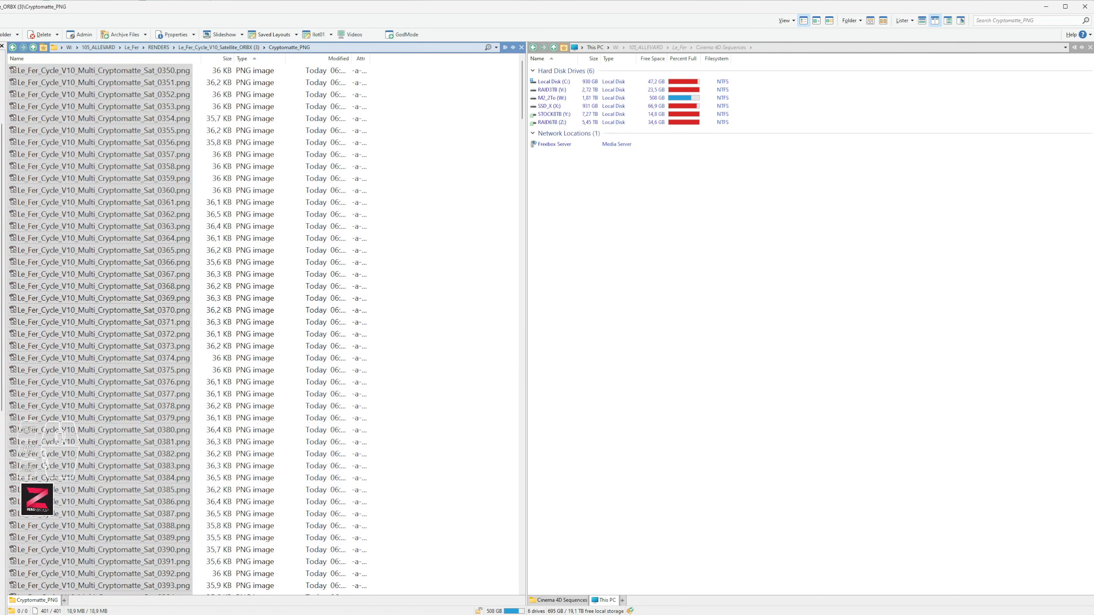
{"action": "key", "text": "ctrl+a"}
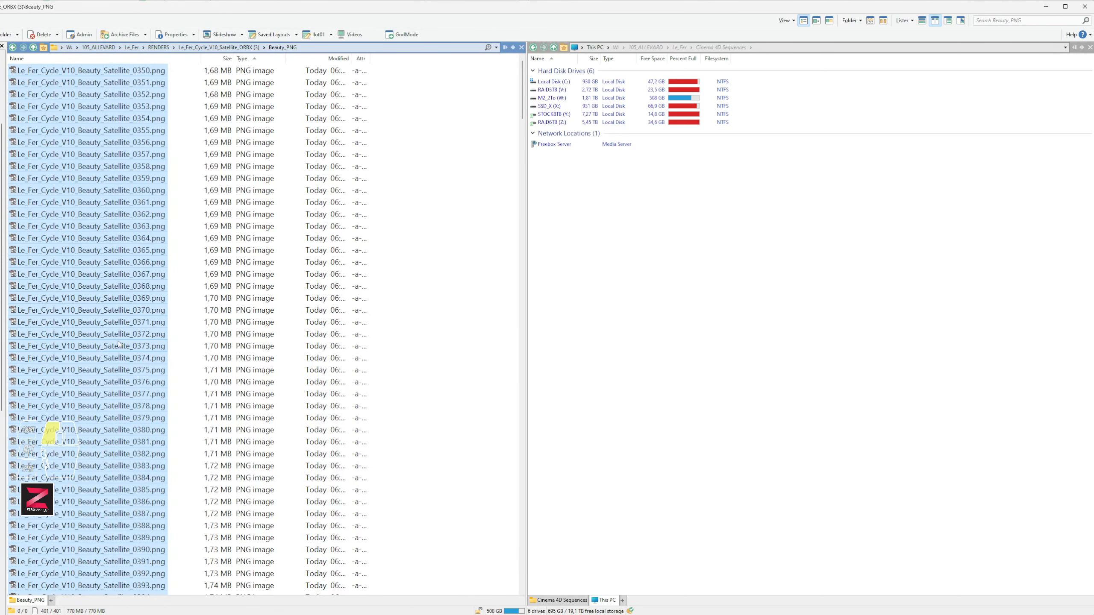
{"action": "left_click_drag", "start_coordinate": [7, 343], "coordinate": [0, 330]}
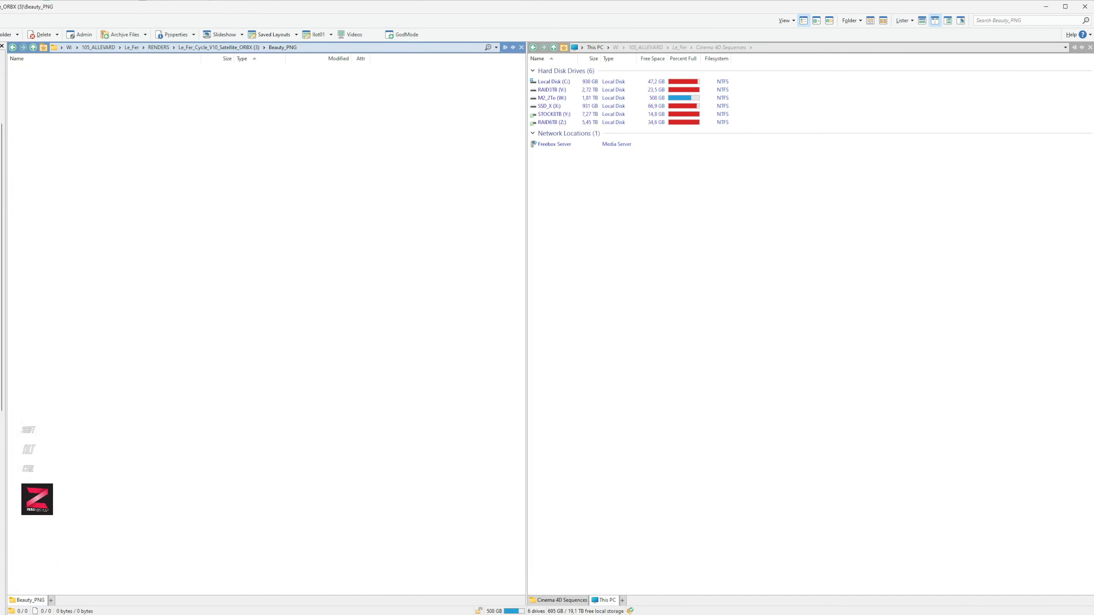
- Return to the parent folder and delete the emptied Beauty_PNG and Cryptomatte_PNG folders
{"action": "key", "text": "BackSpace"}
{"action": "left_click", "coordinate": [47, 82]}
{"action": "left_click", "coordinate": [38, 69], "text": "shift"}
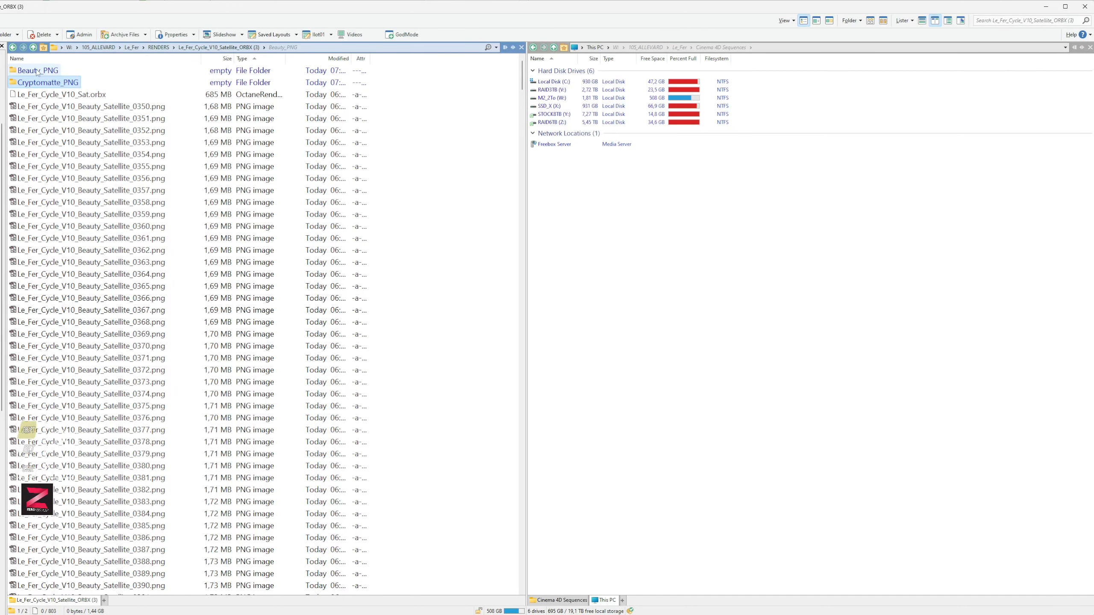
{"action": "key", "text": "Delete"}
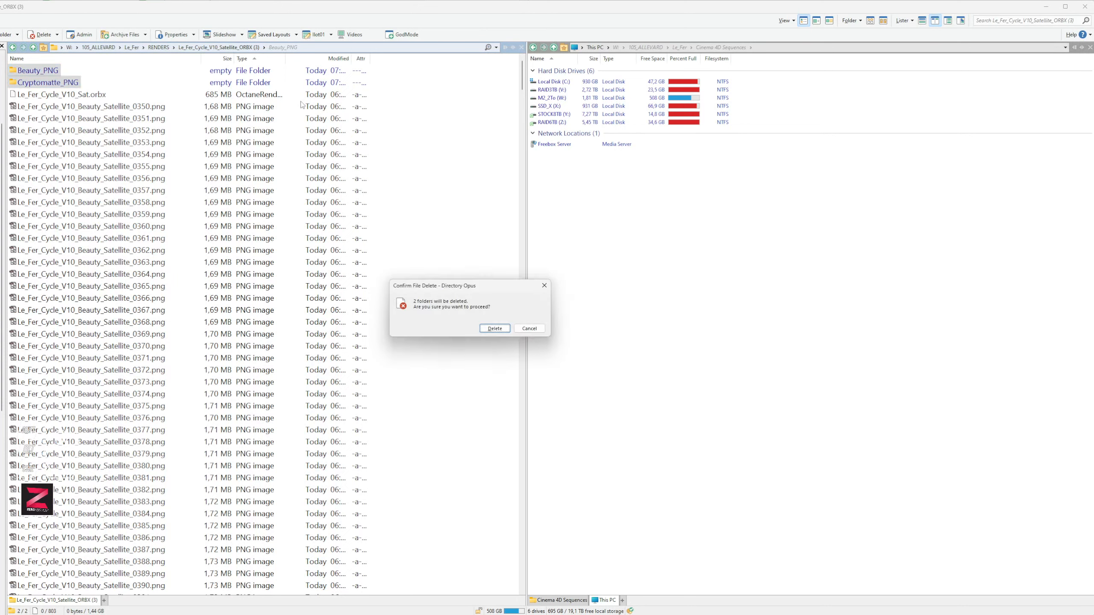
{"action": "key", "text": "Return"}
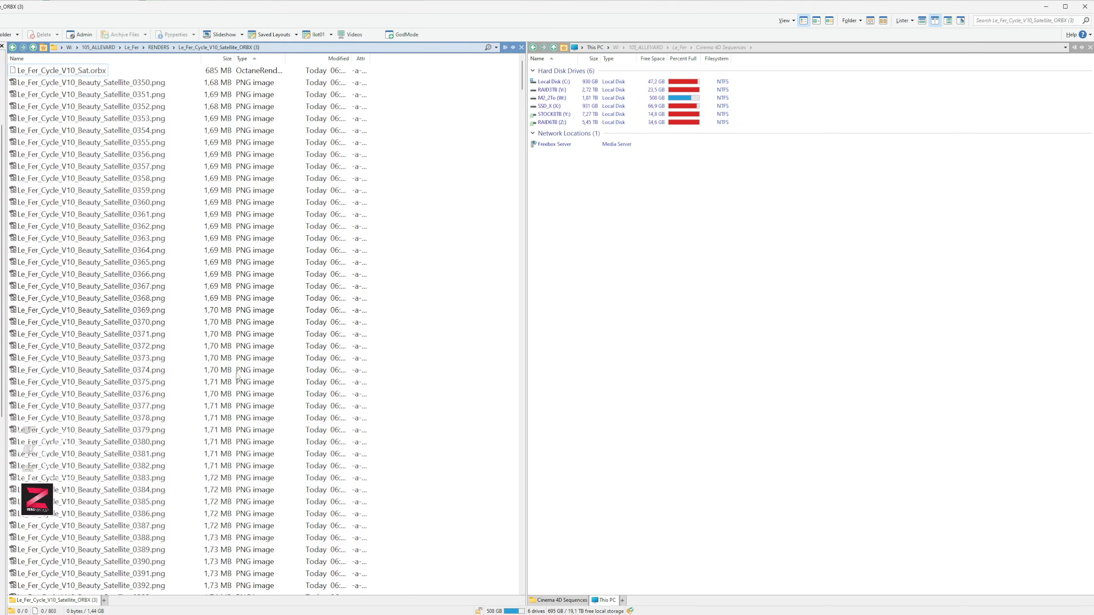
- Look through the merged PNG sequence and switch to the Notepad note naming File Renamer Basic
{"action": "left_click_drag", "start_coordinate": [522, 82], "coordinate": [510, 261]}
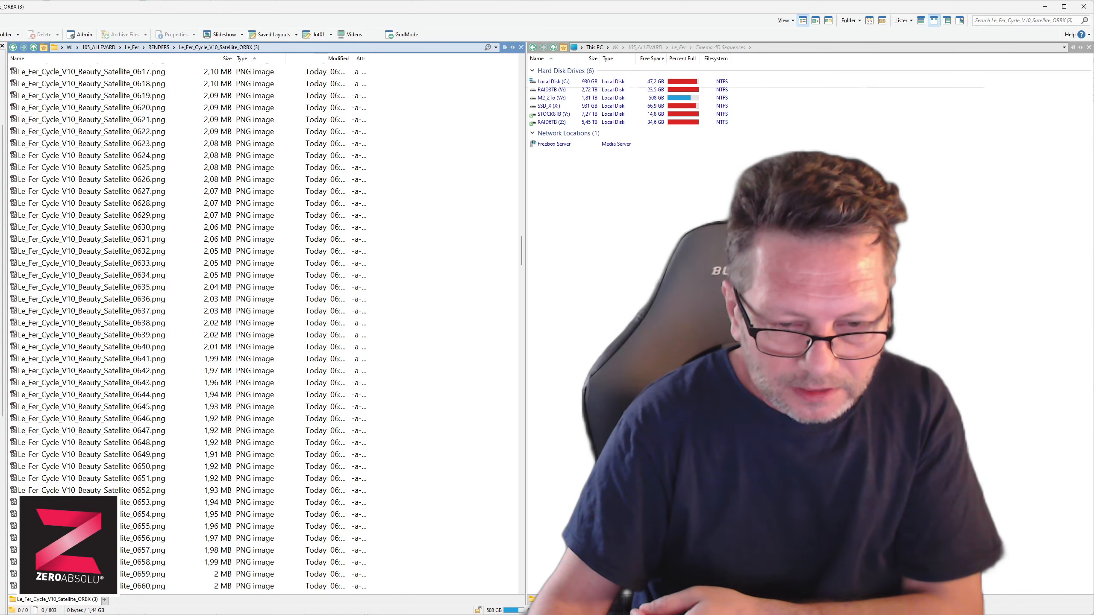
{"action": "key", "text": "alt+Tab"}
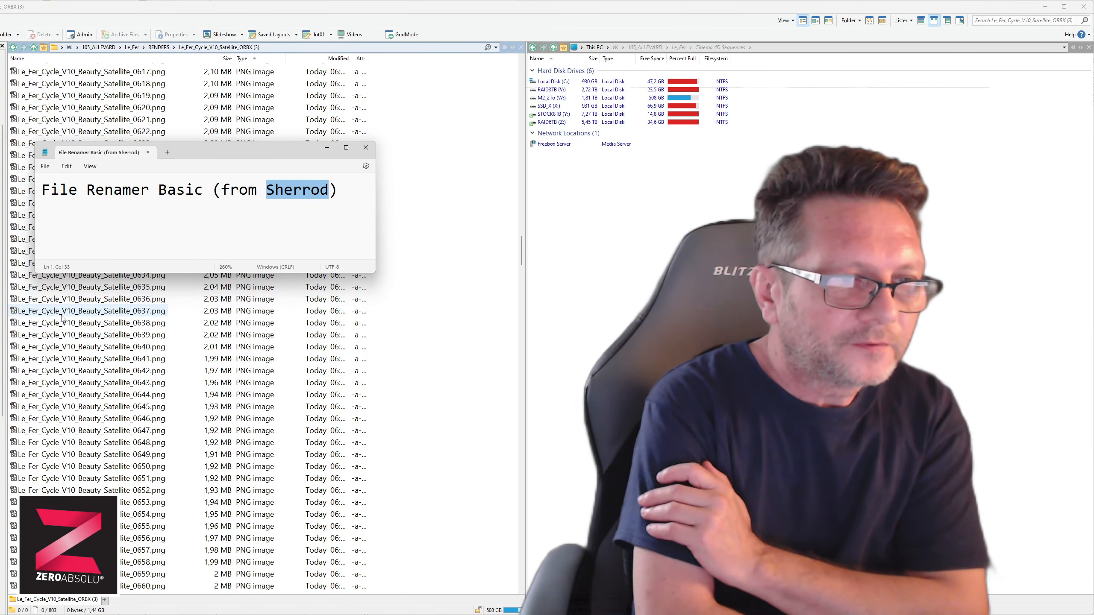